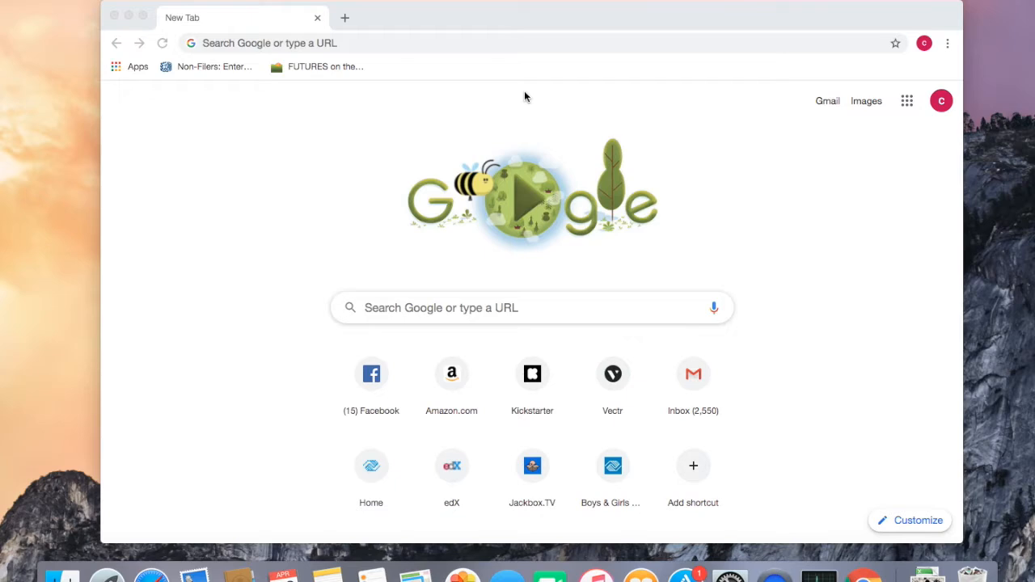
Step: Open the vectr.com website
left_click(521, 43)
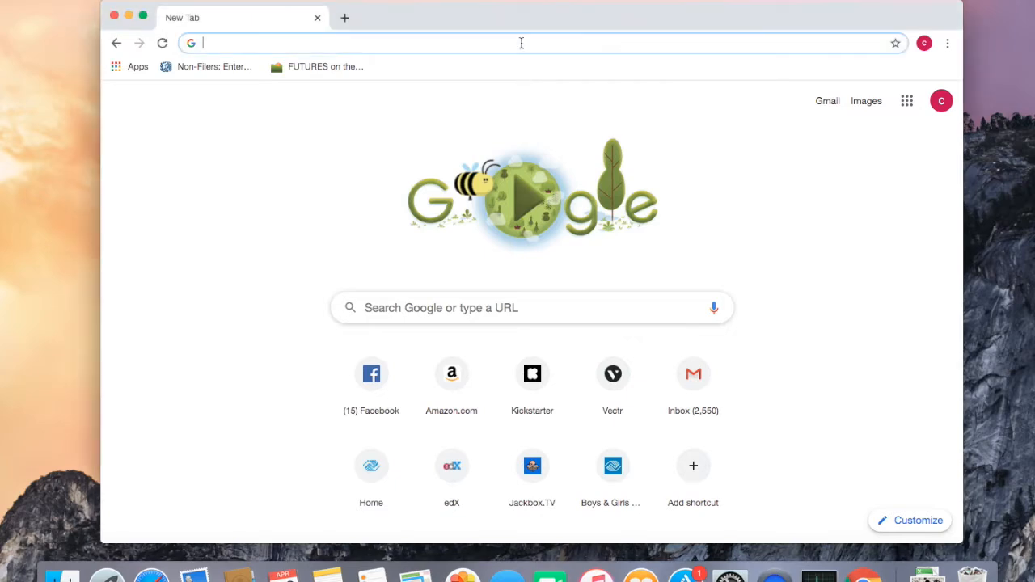
type("ve")
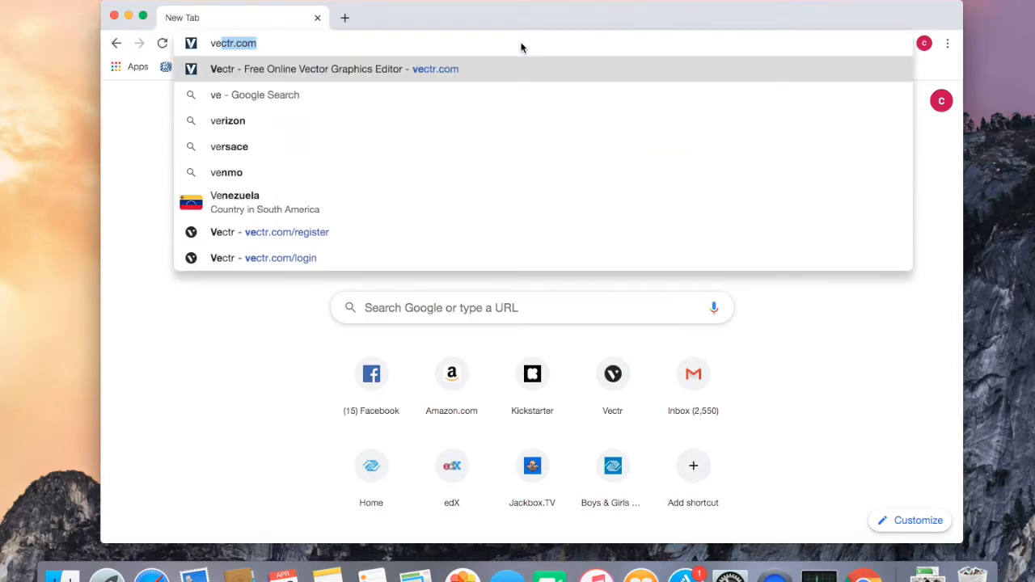
type("ctr")
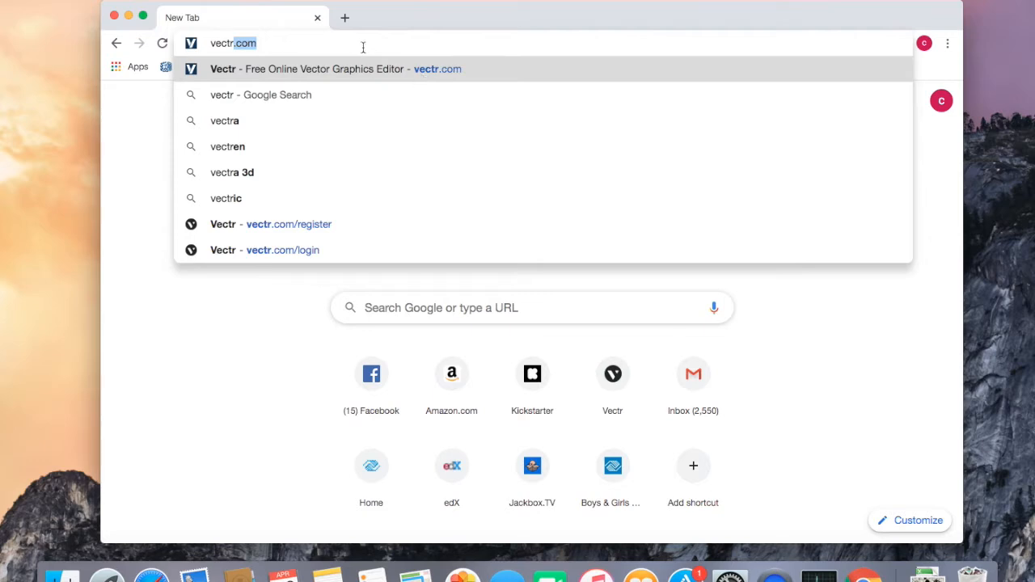
key("Return")
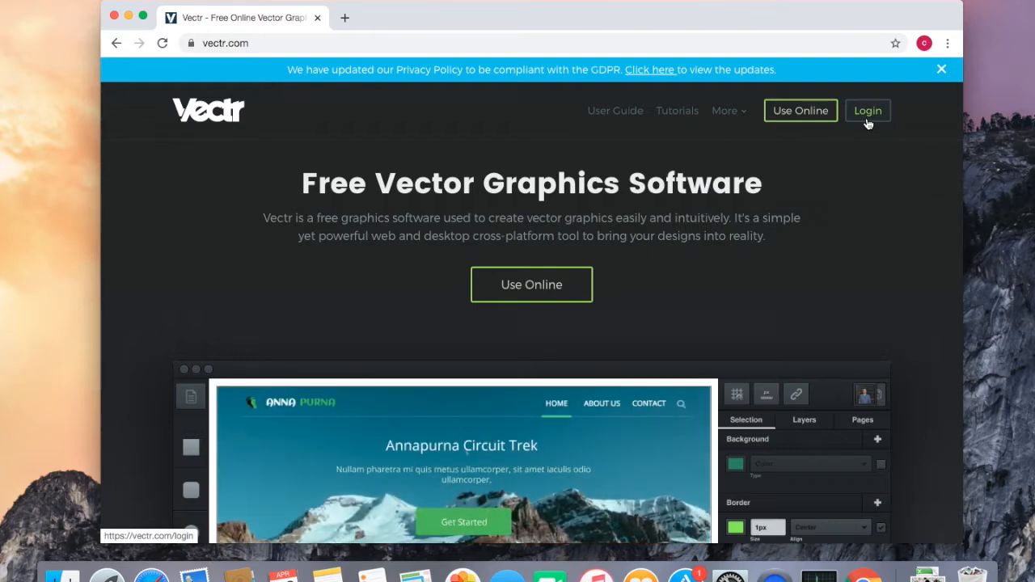
Step: Register a new Vectr account, filling in the username, email, country United States of America and account password, and submit the form
left_click(867, 119)
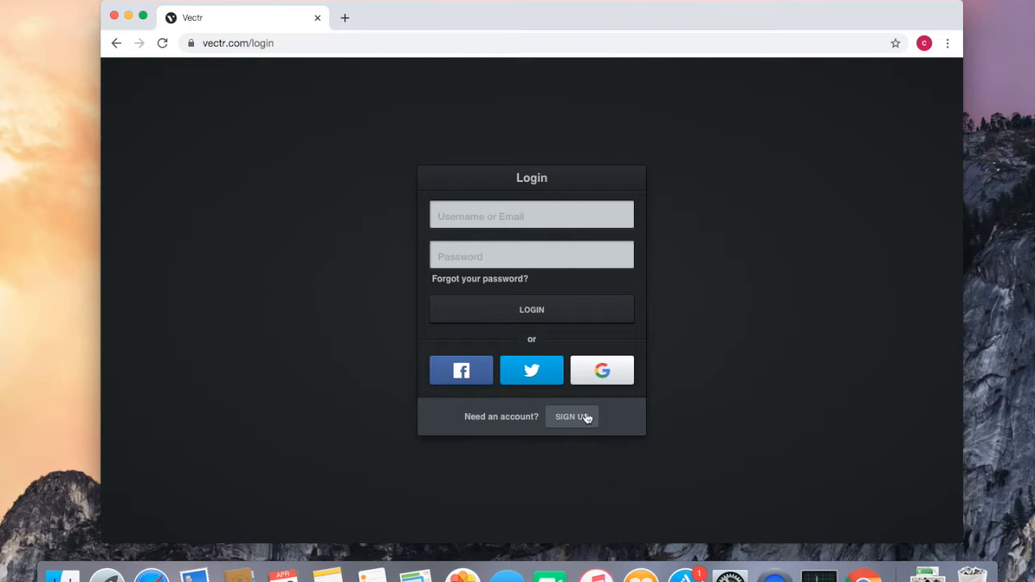
left_click(588, 418)
left_click(527, 171)
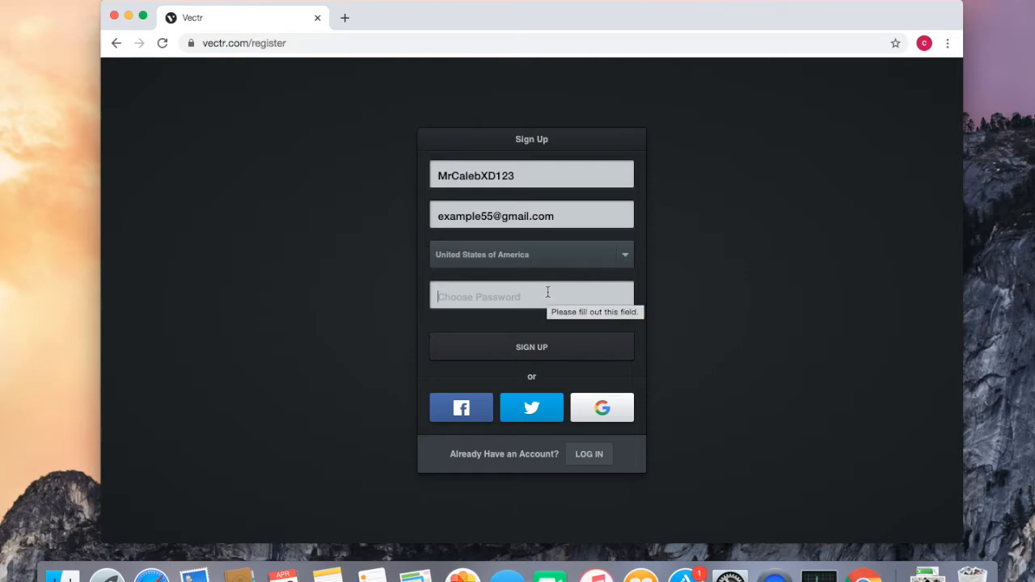
key("super+v")
left_click(549, 347)
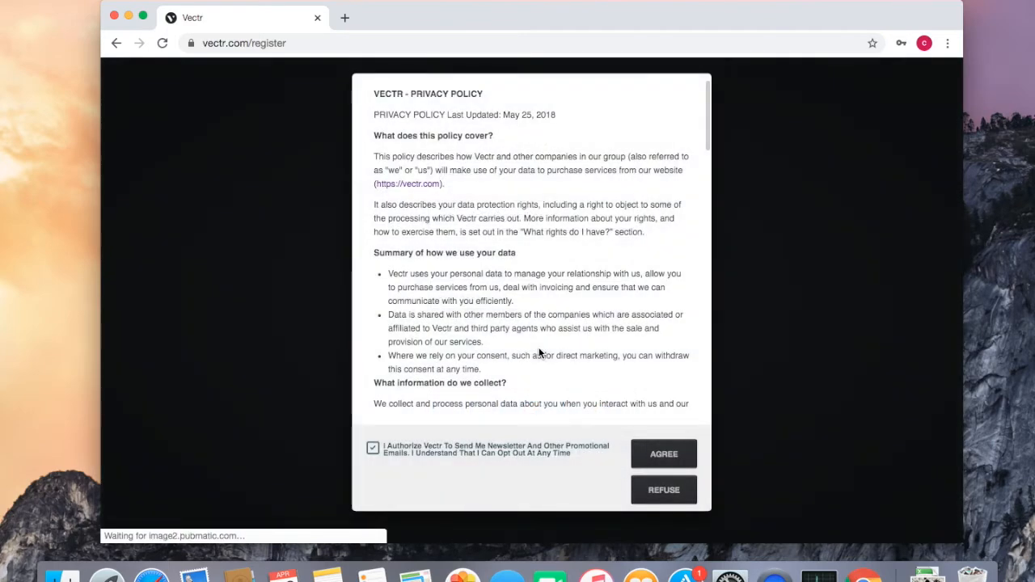
Step: Agree to the Vectr privacy policy and dismiss the browser's offer to save the password
left_click(658, 462)
left_click(456, 354)
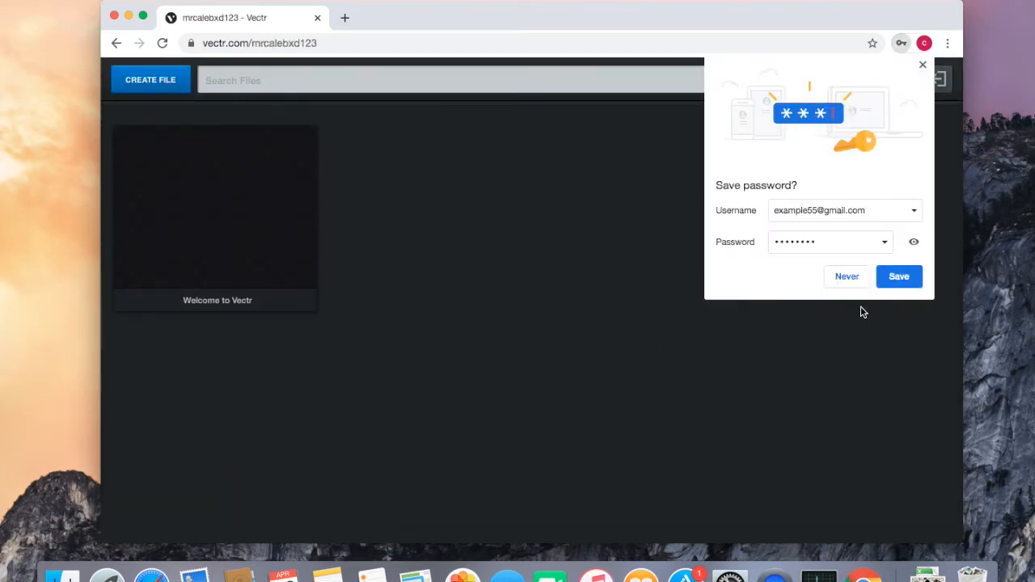
left_click(922, 65)
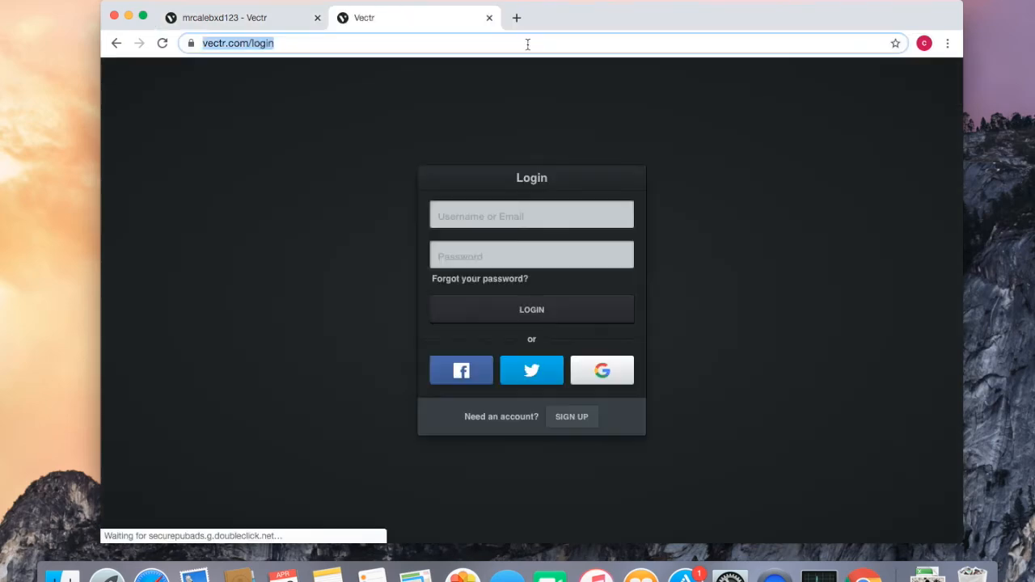
Step: Load vectr.com in the second browser tab and start the online editor, skipping the interactive lessons
type("vectr.com\\")
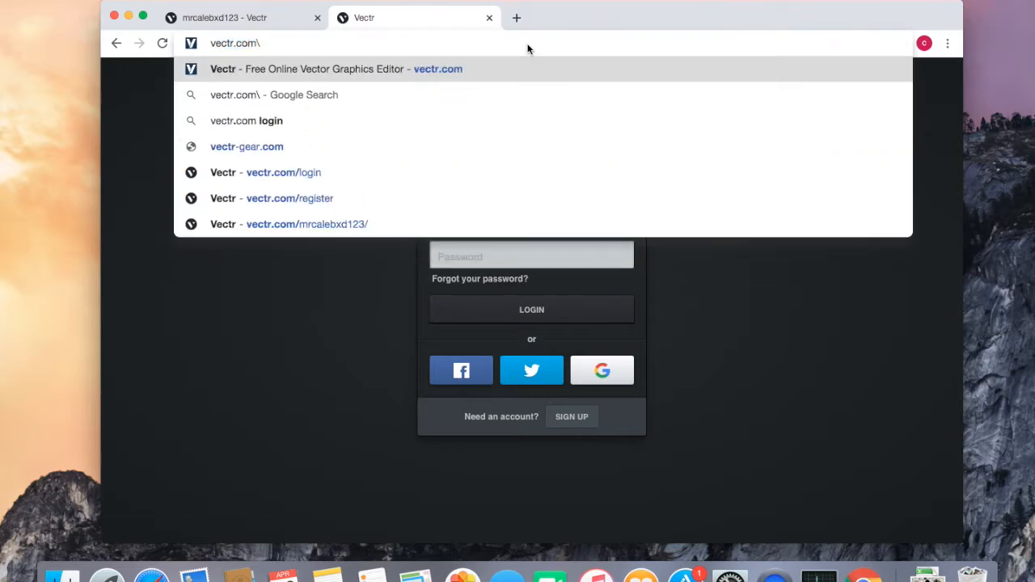
key("Return")
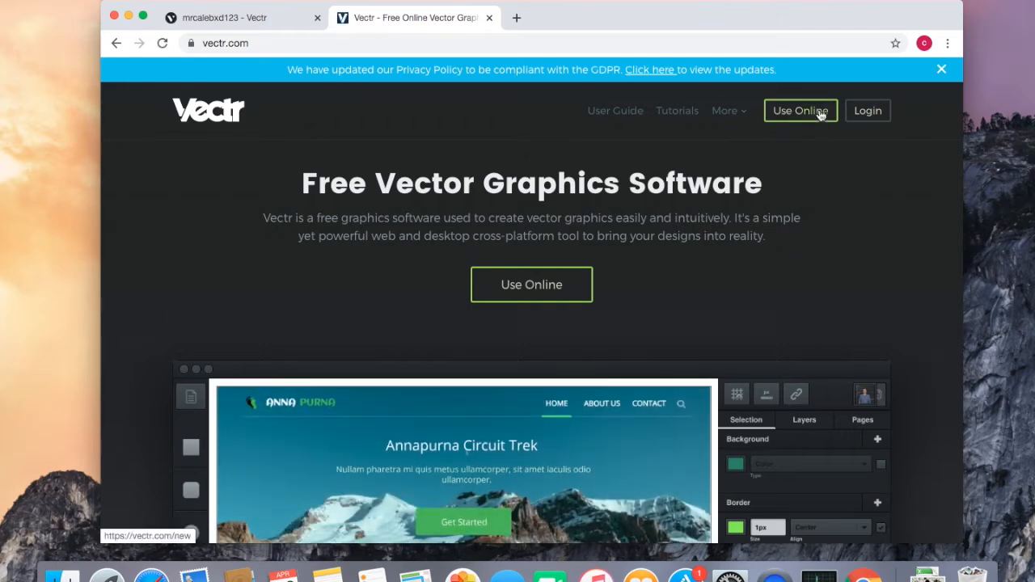
left_click(819, 113)
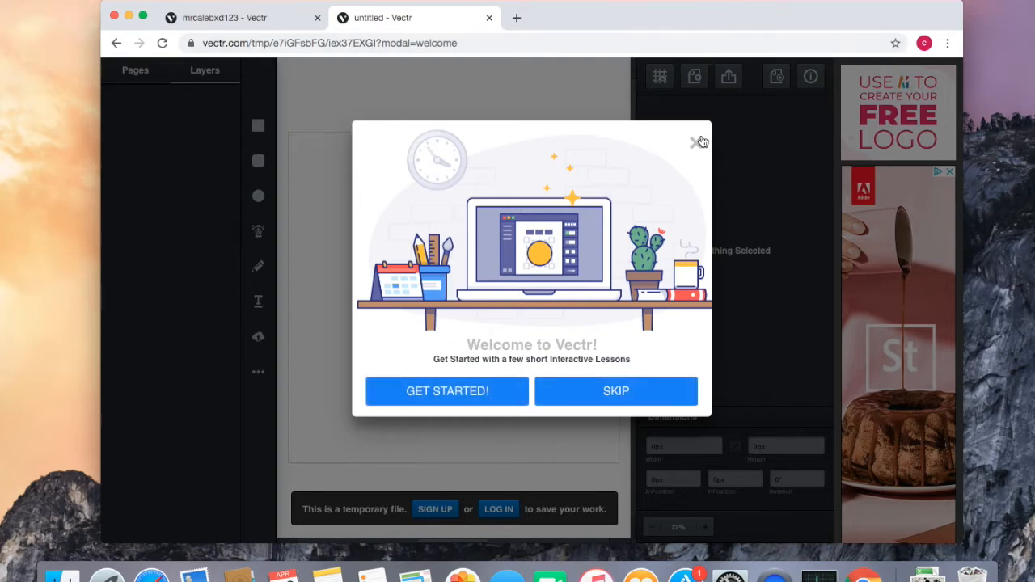
left_click(644, 399)
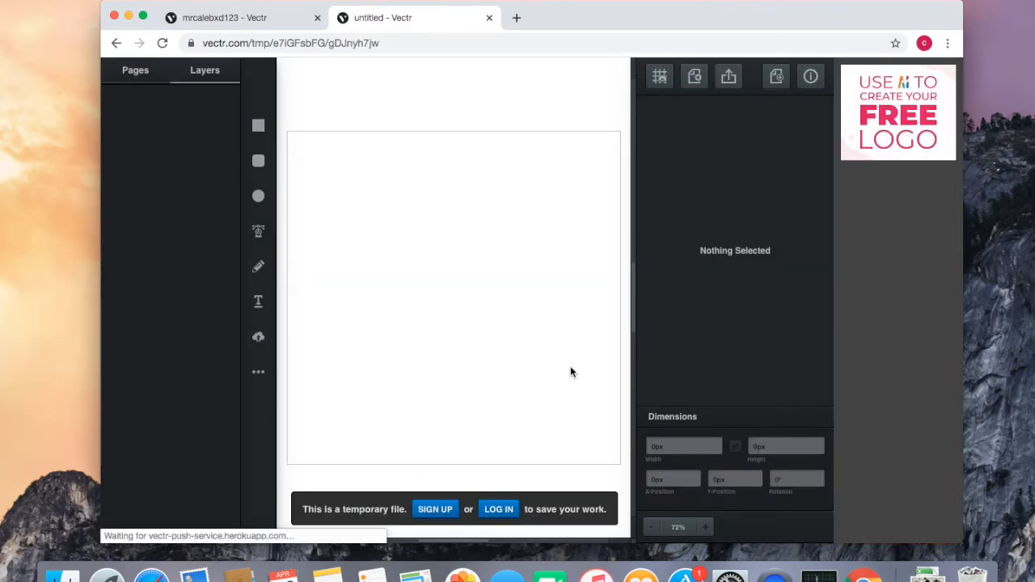
Step: Draw a rectangle about 181 by 134 px near the middle of the page and delete it
left_click(257, 135)
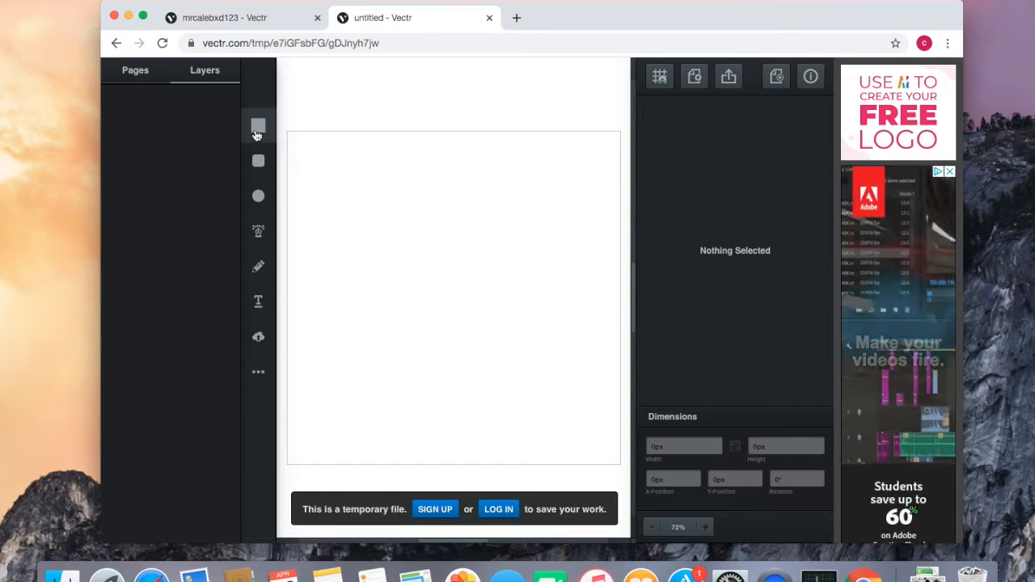
left_click_drag(369, 215, 463, 284)
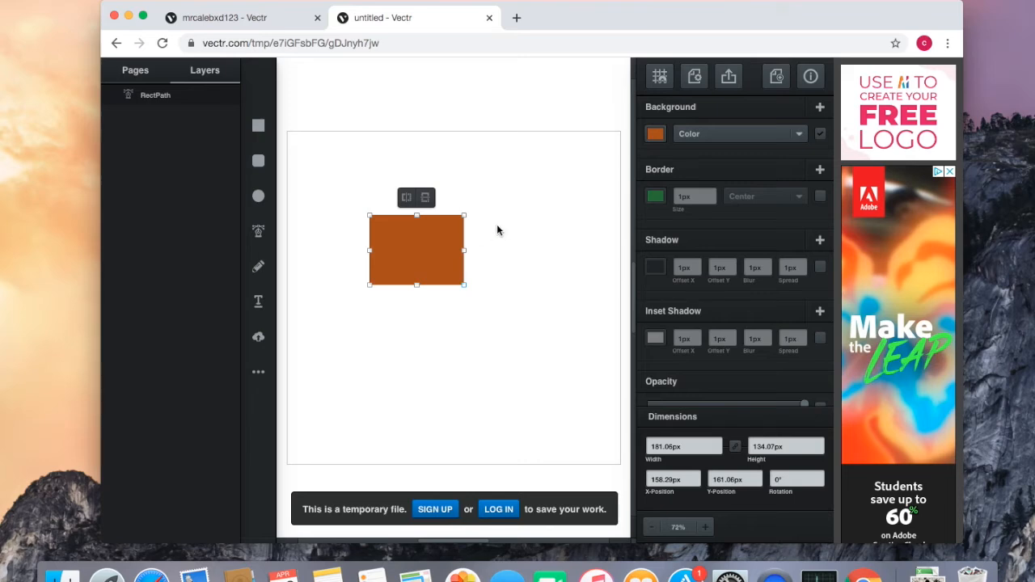
key("Delete")
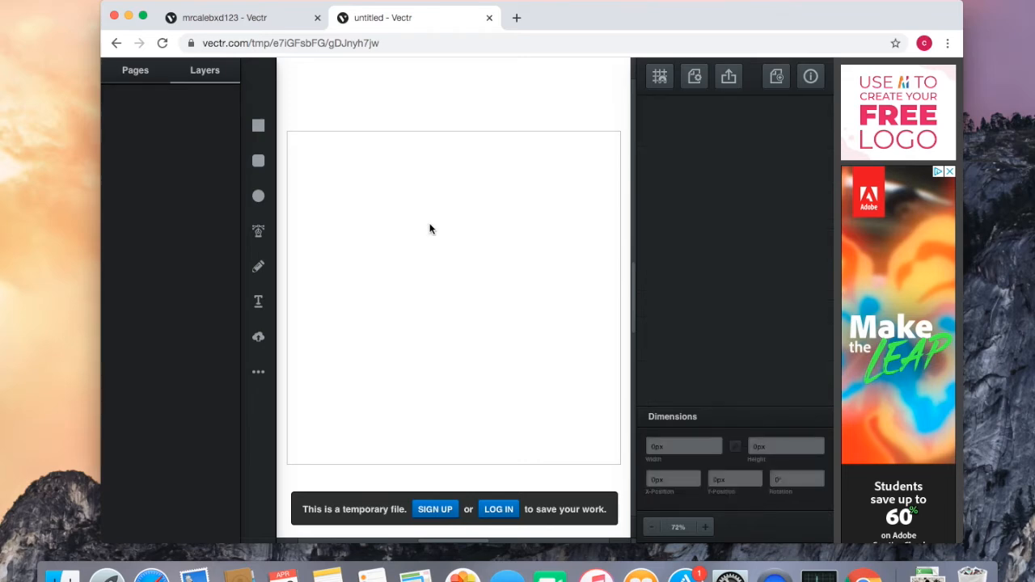
Step: Draw a rounded rectangle about 286 by 211 px near the middle of the page and delete it
left_click(270, 164)
left_click_drag(402, 203, 549, 313)
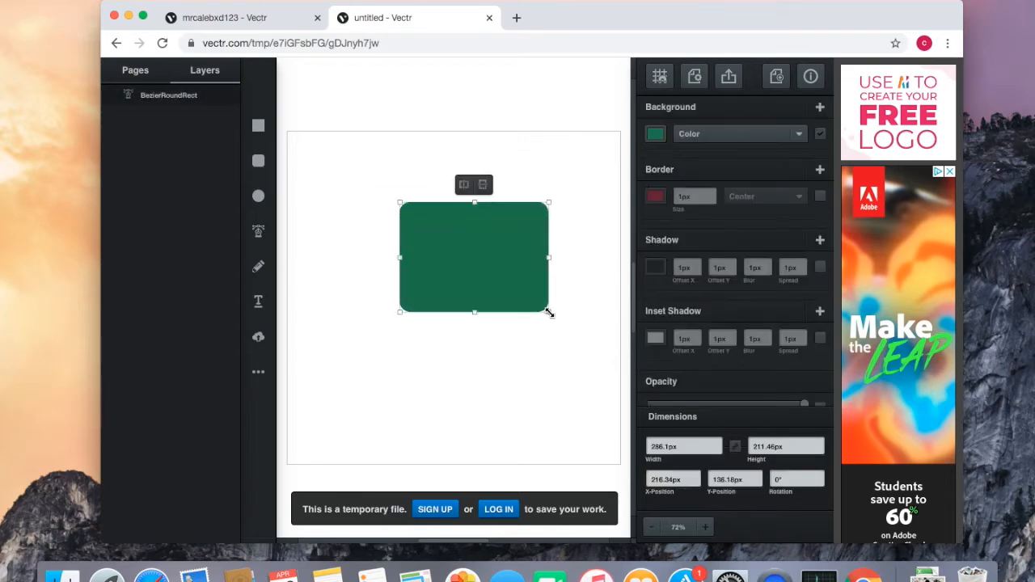
key("Delete")
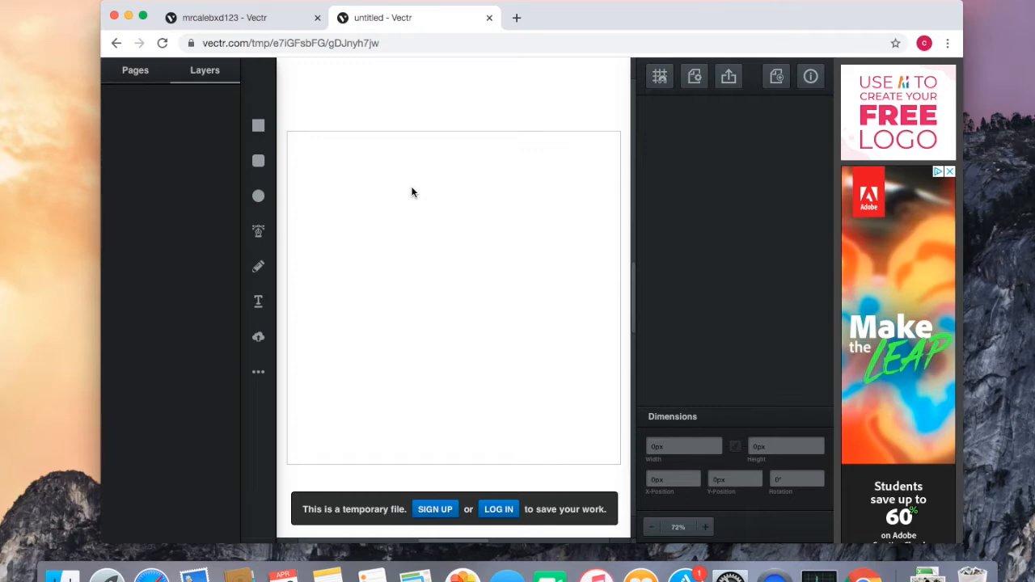
Step: Draw a wide rectangle about 383 by 88 px in the page's upper half and a square about 174 px wide below it
left_click(260, 124)
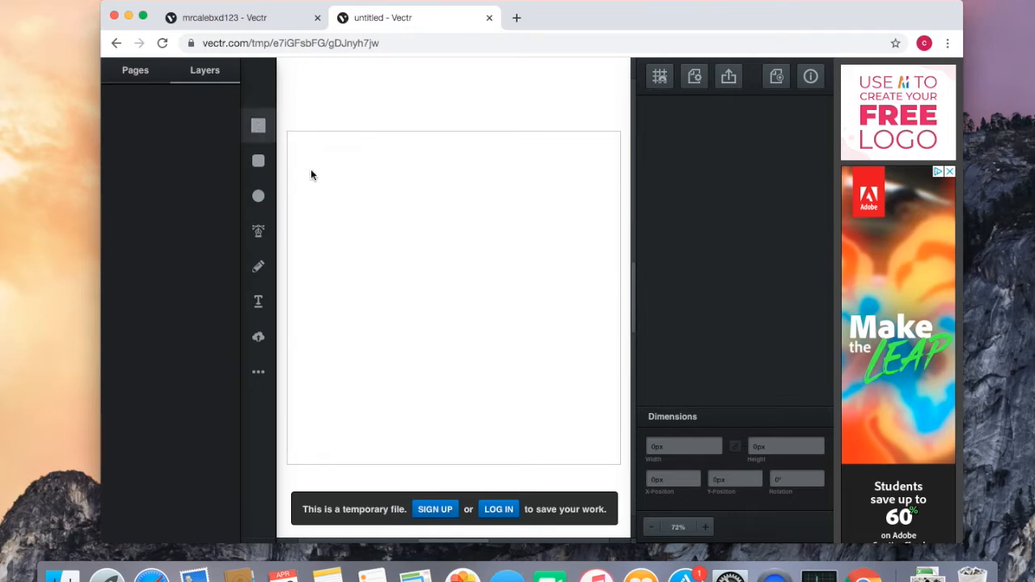
left_click_drag(364, 213, 563, 259)
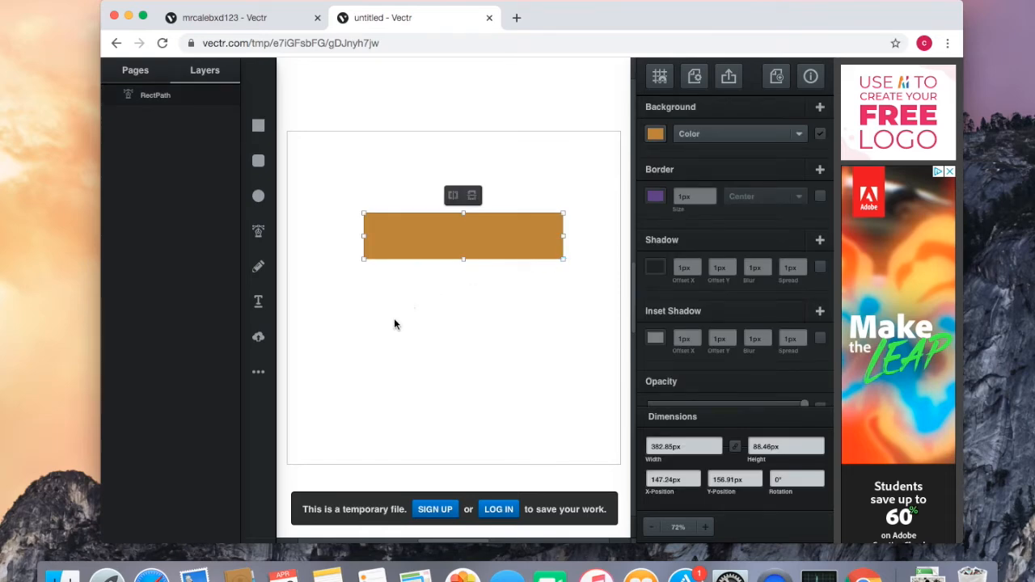
left_click_drag(432, 293, 506, 362)
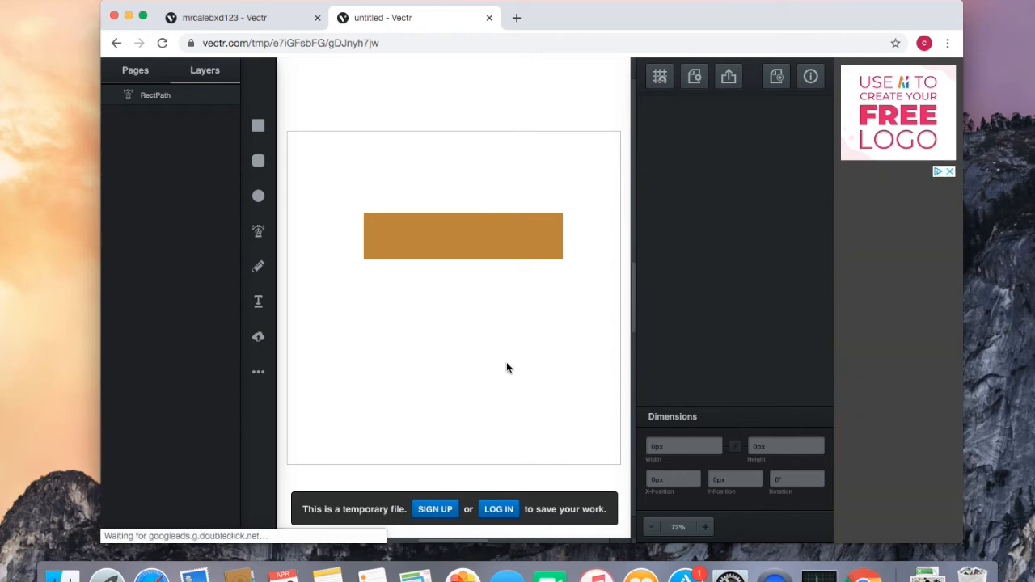
left_click(263, 132)
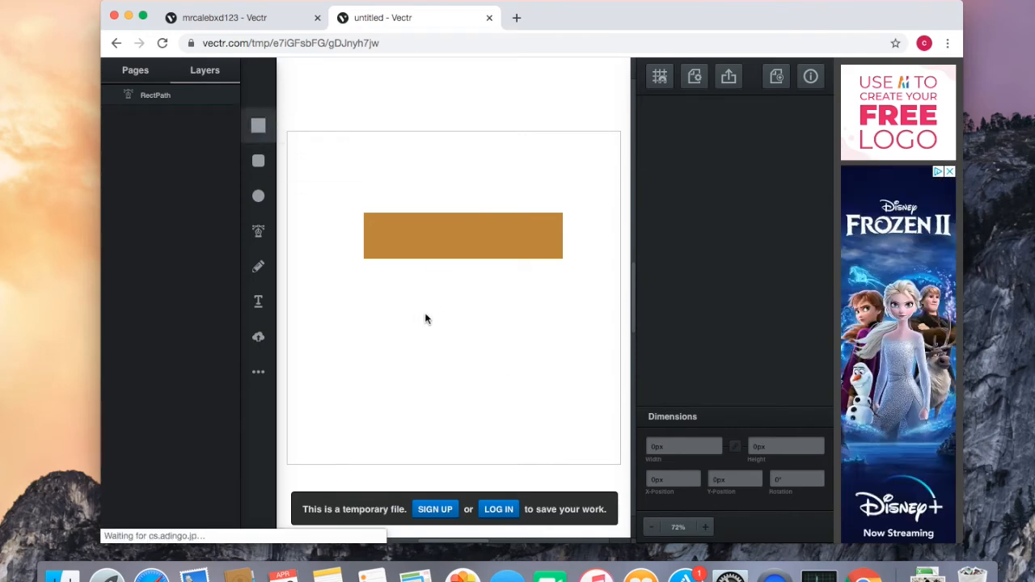
left_click_drag(425, 313, 516, 404)
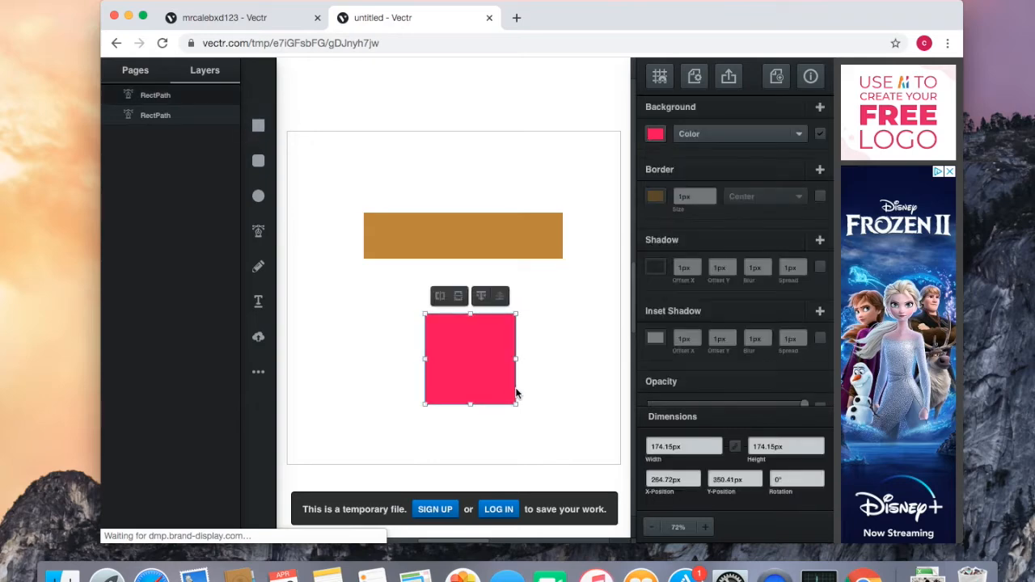
Step: Draw a tall ellipse about 104 by 257 px beside the square and a circle about 218 px in diameter above the ellipse
left_click(258, 196)
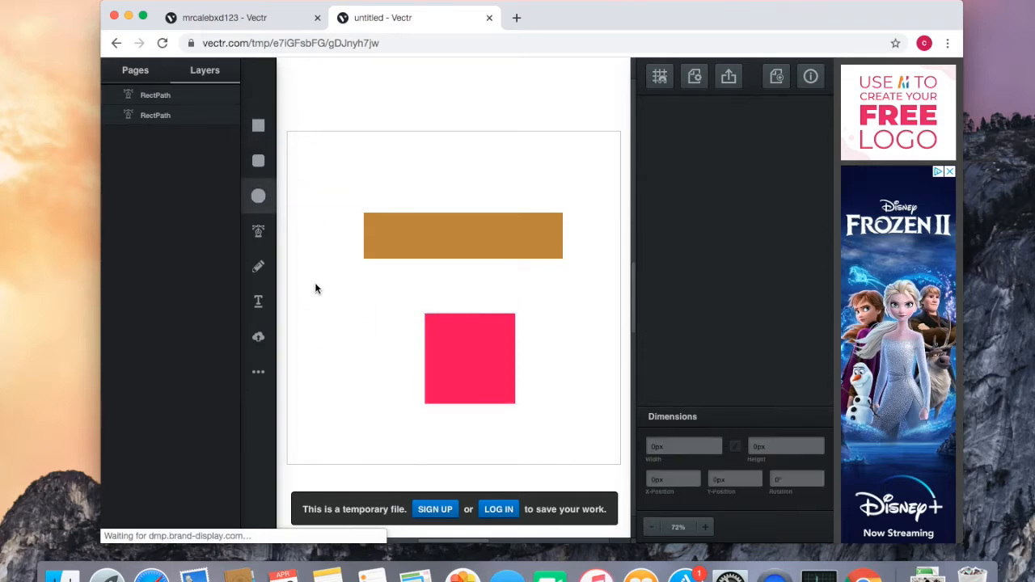
left_click_drag(316, 283, 370, 417)
left_click(271, 202)
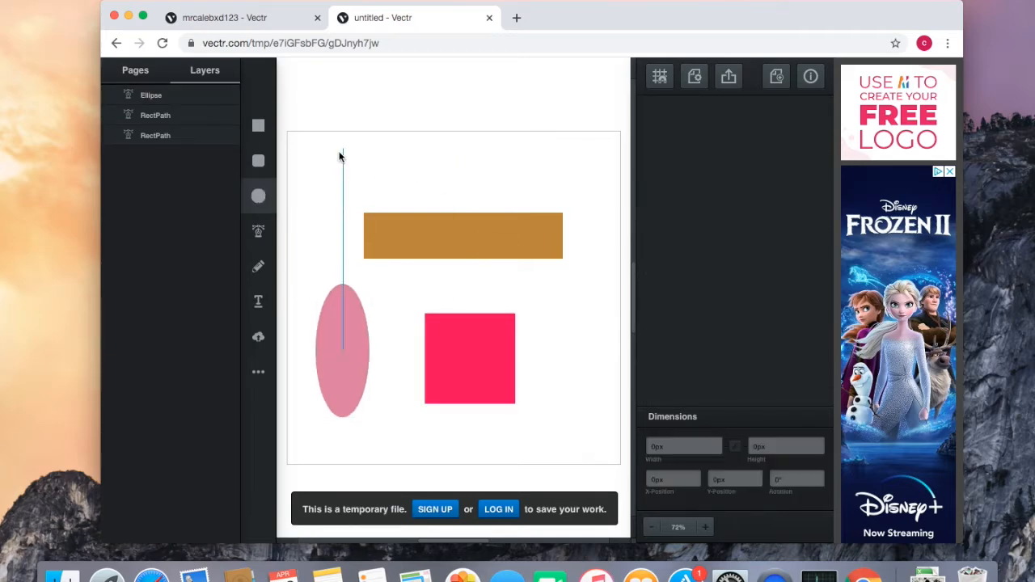
left_click_drag(314, 151, 426, 209)
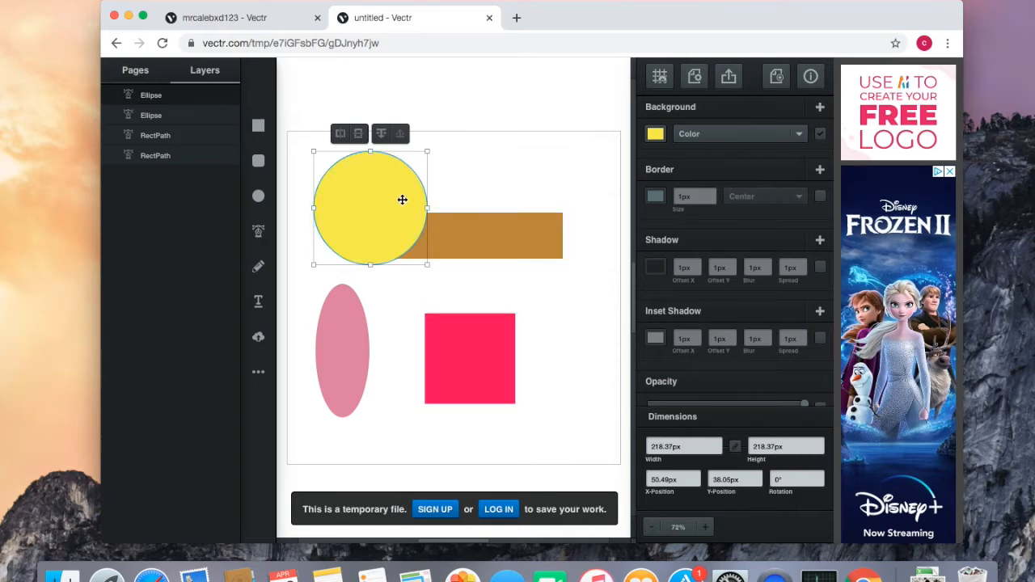
Step: Move the wide rectangle to about X 160 px, Y 103 px, with its left edge at the circle's centre
left_click_drag(538, 237, 505, 220)
left_click_drag(506, 219, 504, 219)
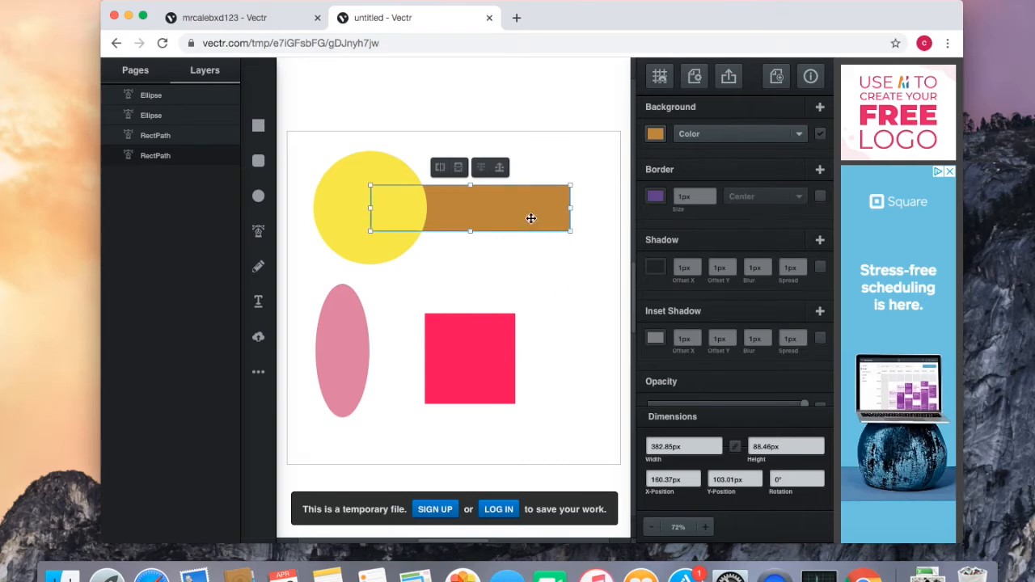
Step: Delete the wide rectangle, the square, the circle and the ellipse to clear the page
key("BackSpace")
left_click(476, 337)
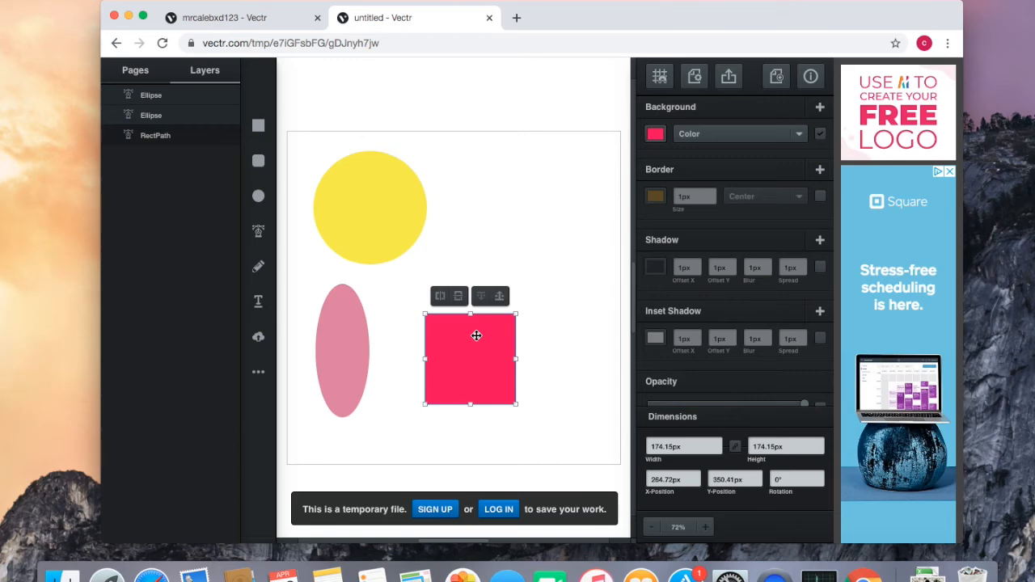
key("BackSpace")
left_click(390, 210)
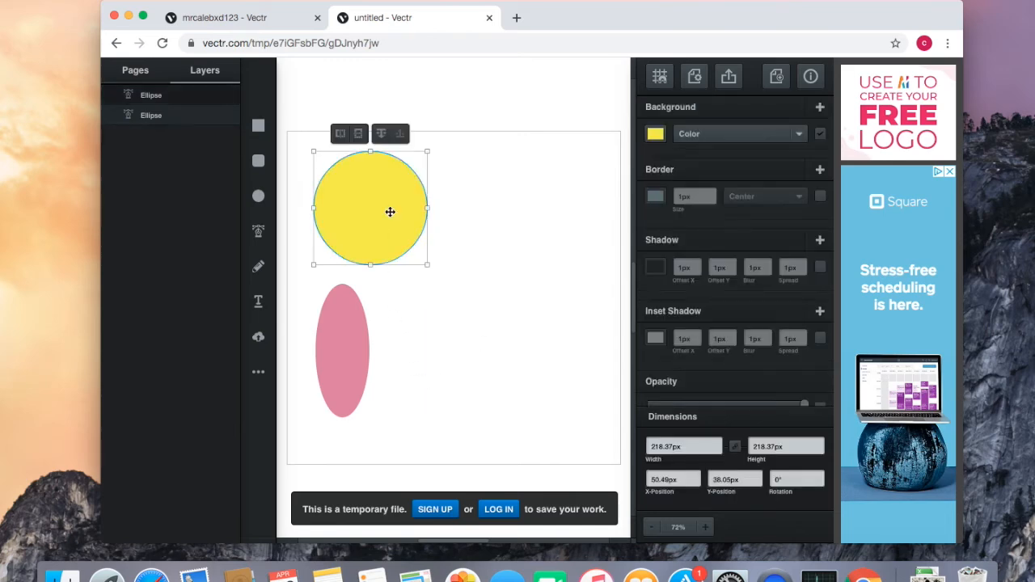
key("BackSpace")
left_click(327, 366)
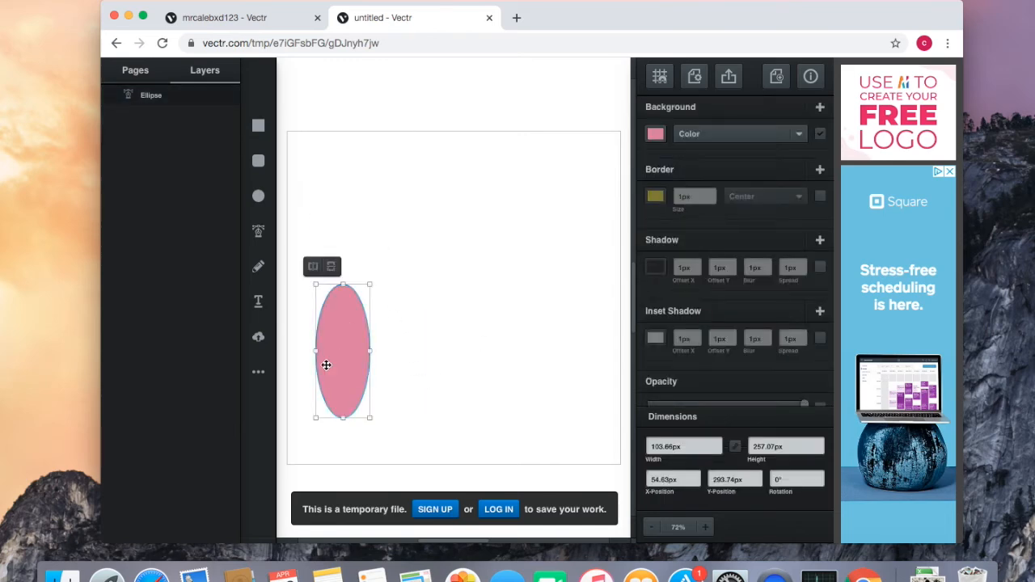
key("BackSpace")
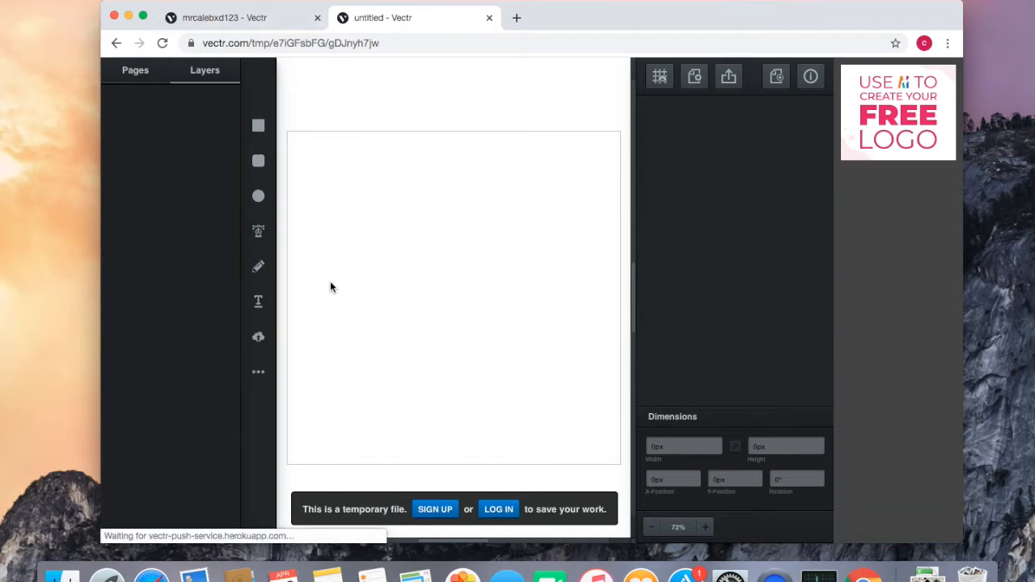
Step: Draw the picture icon shape over the whole 640 by 640 px page and deselect it
left_click(266, 379)
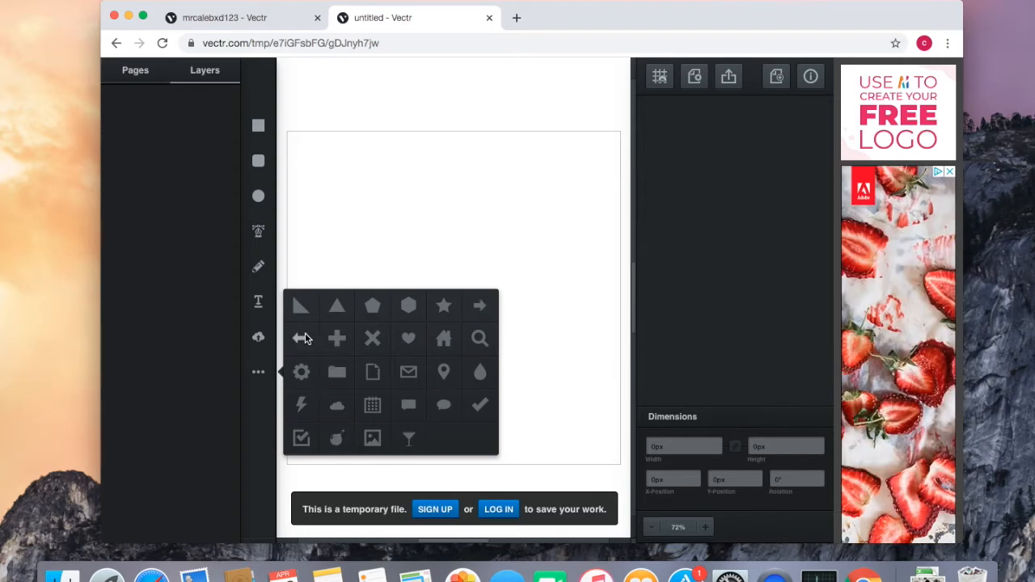
left_click(372, 439)
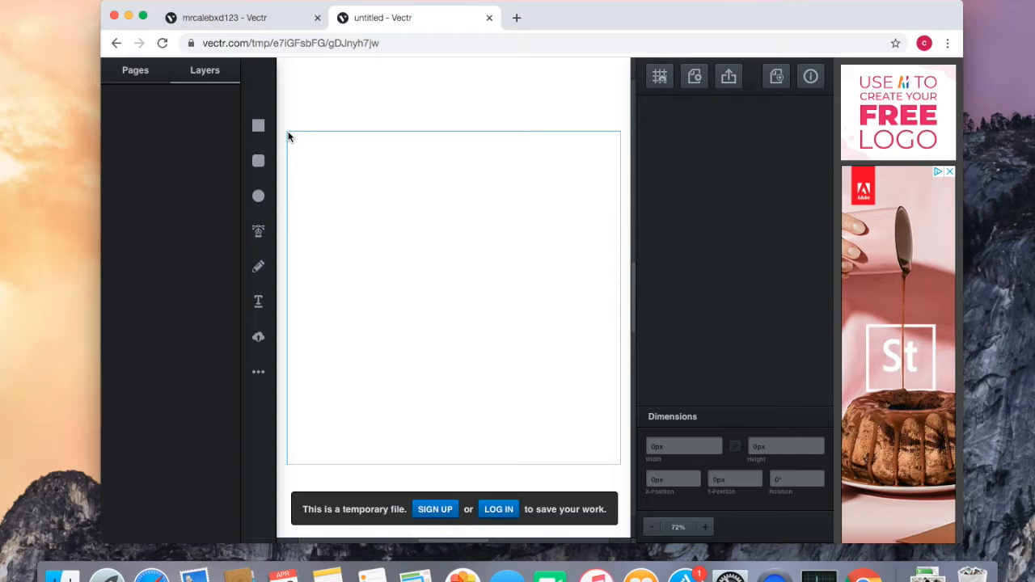
left_click_drag(288, 137, 620, 463)
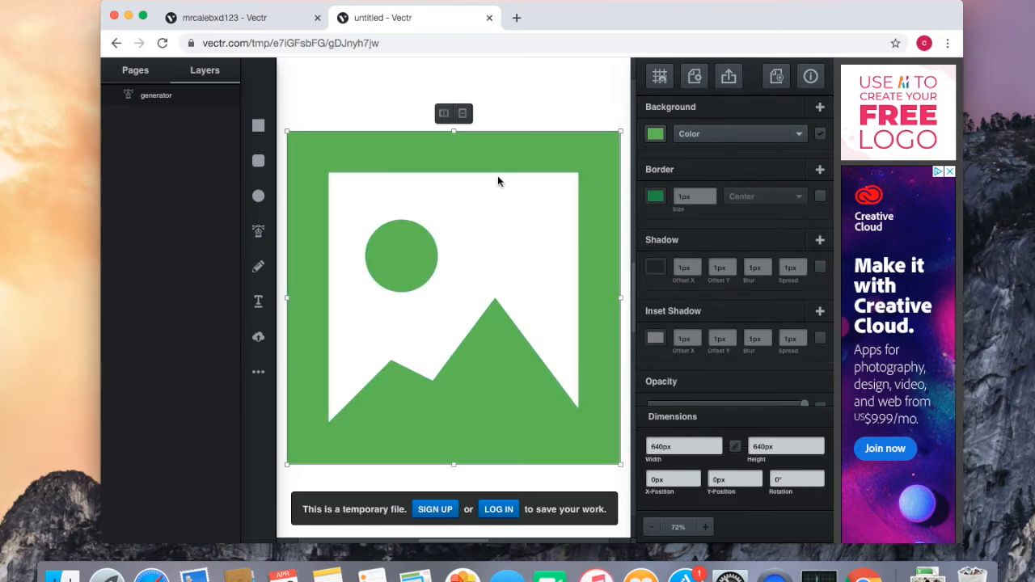
left_click(547, 120)
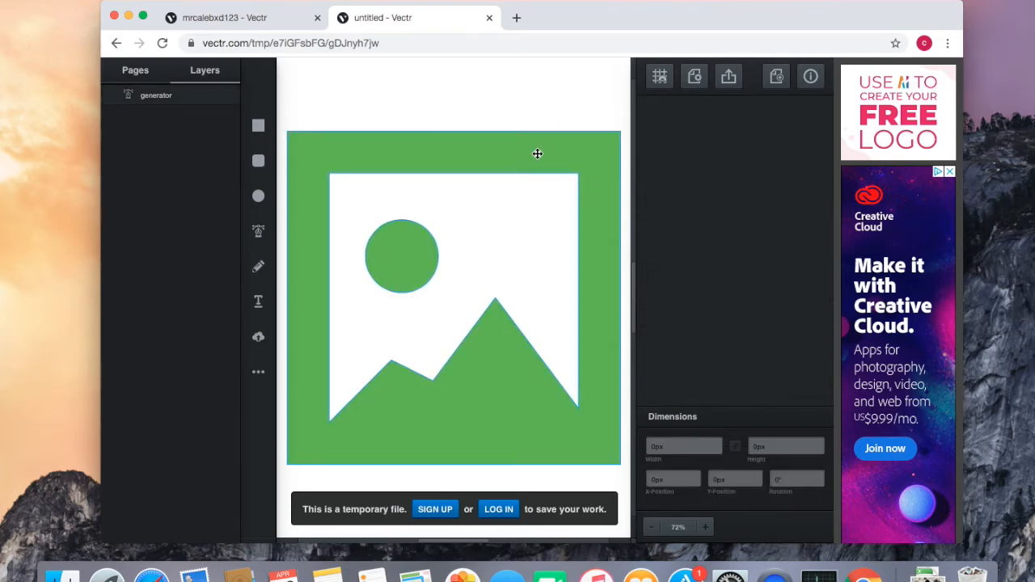
Step: Set the background fill type of the picture icon shape to Image
left_click(537, 154)
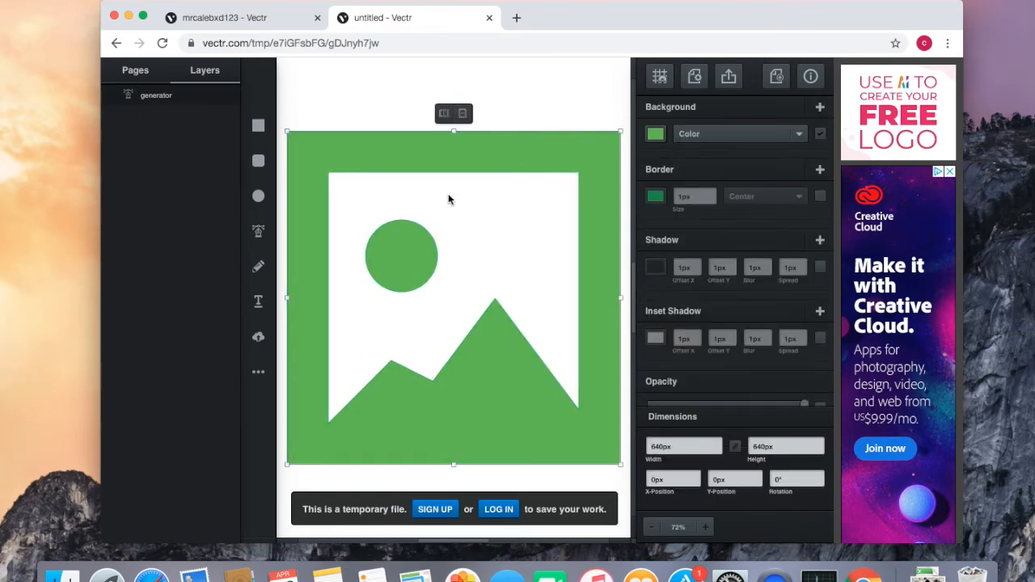
left_click(744, 137)
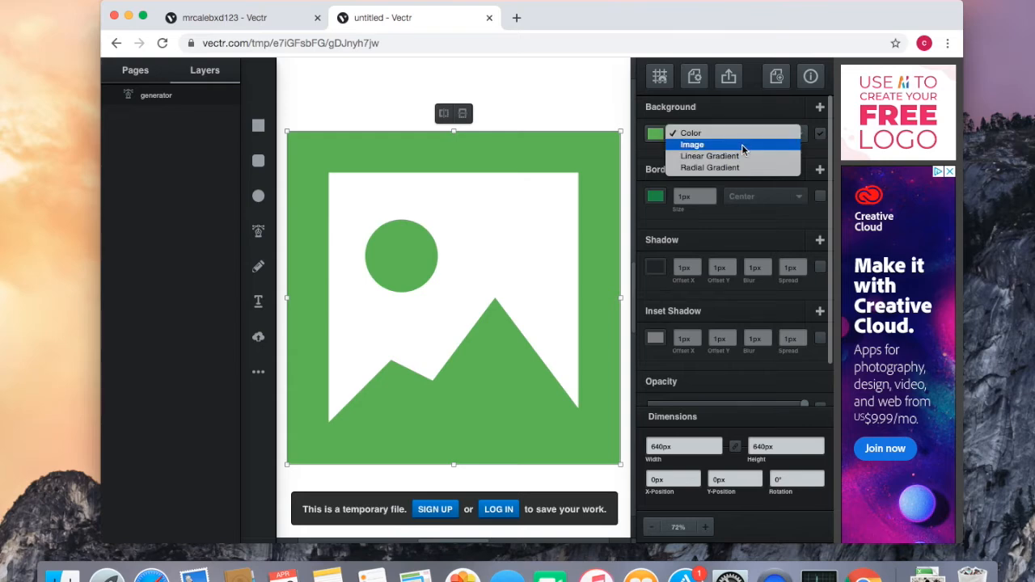
left_click(743, 144)
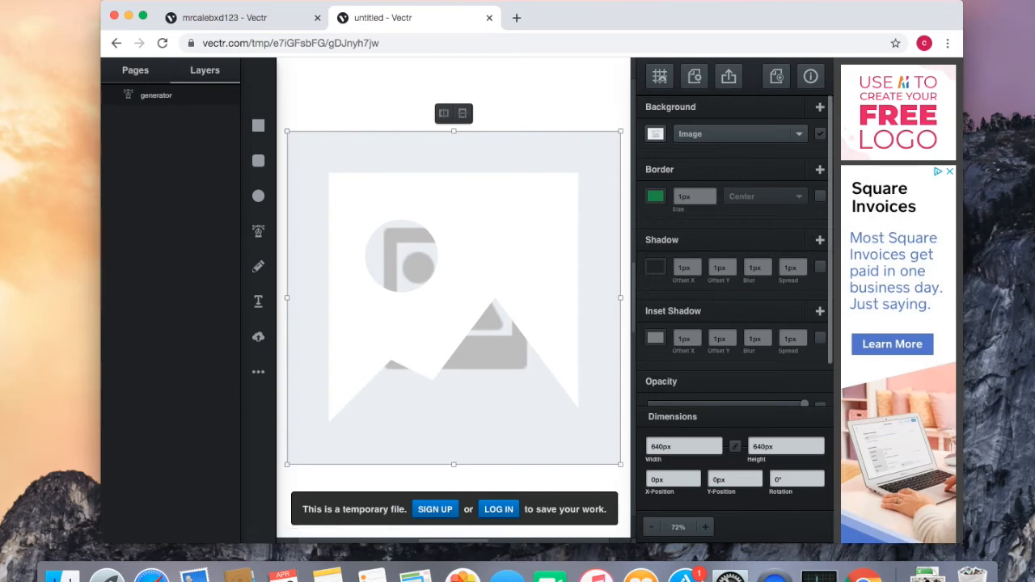
Step: Search Google in a new browser tab for "mountains" and show the image results
left_click(517, 17)
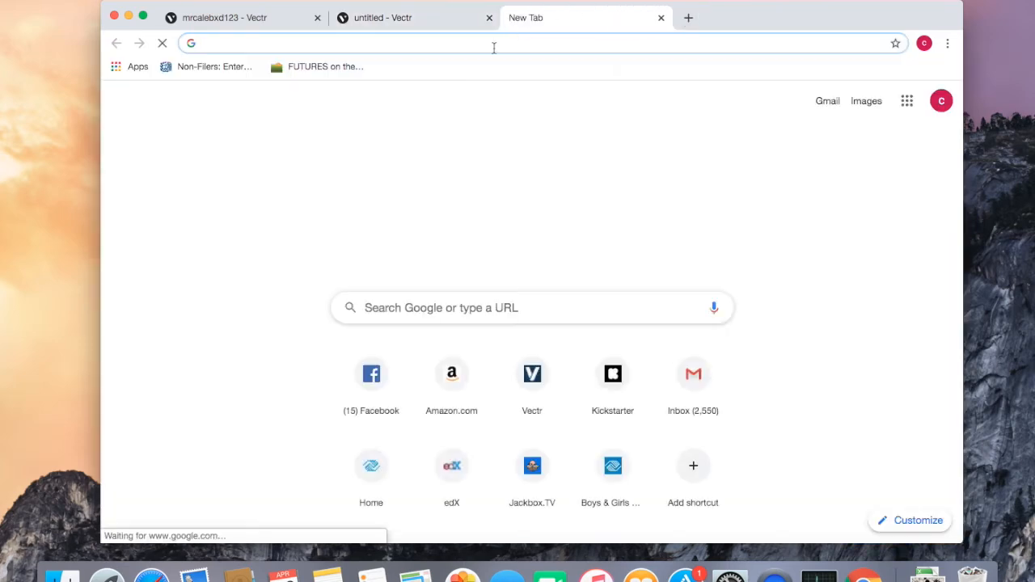
left_click(502, 311)
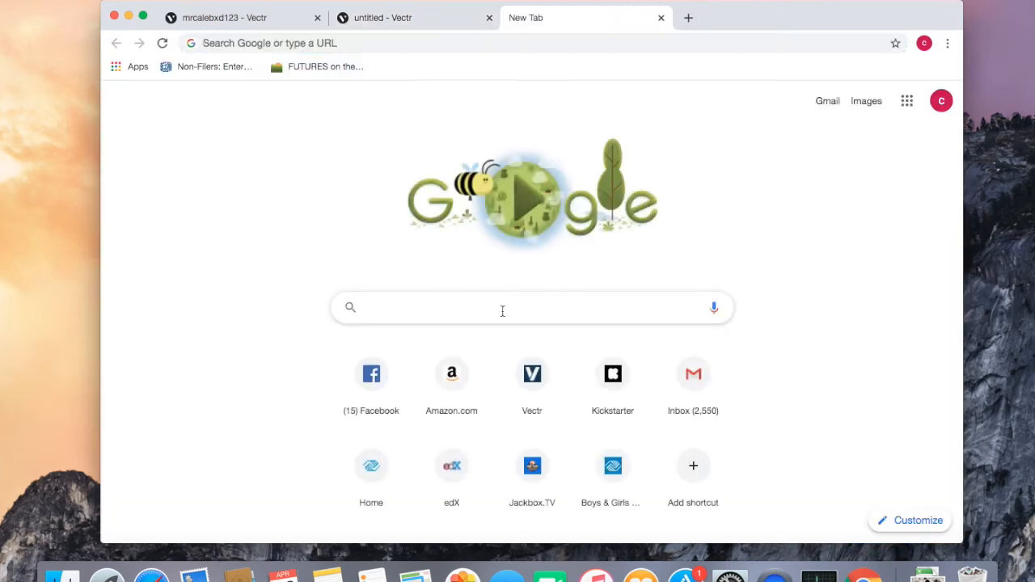
type("mo")
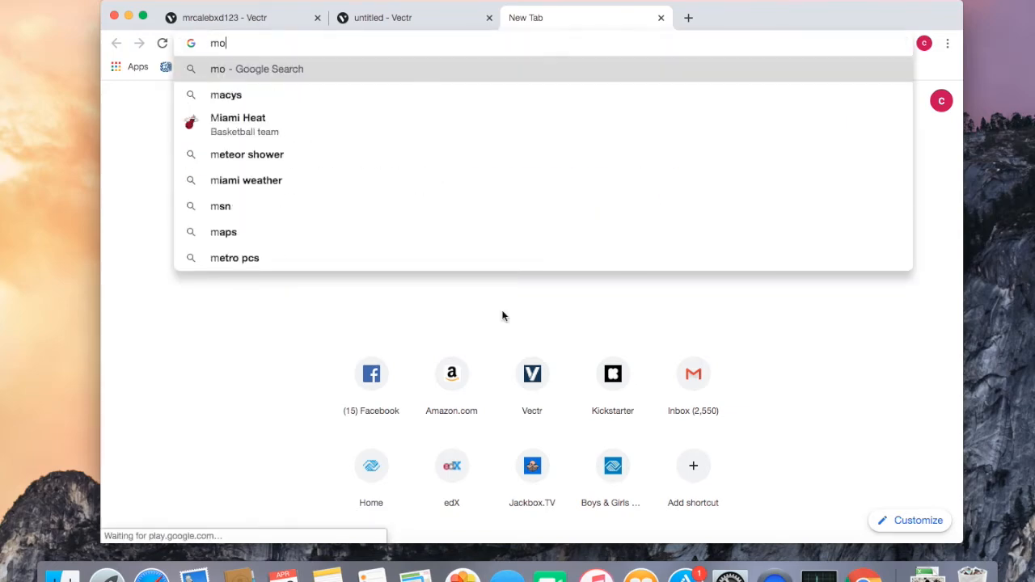
type("untains")
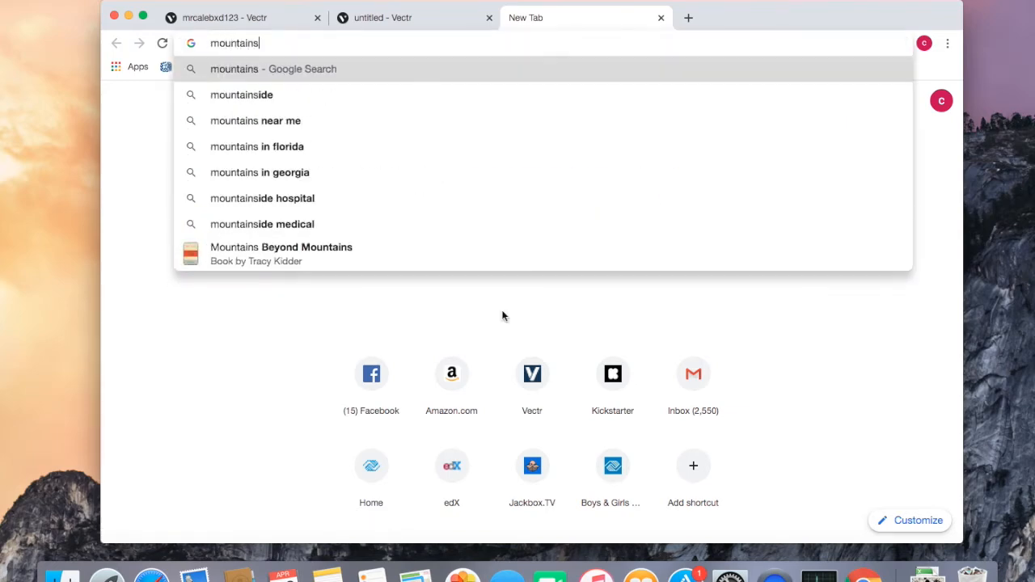
key("Return")
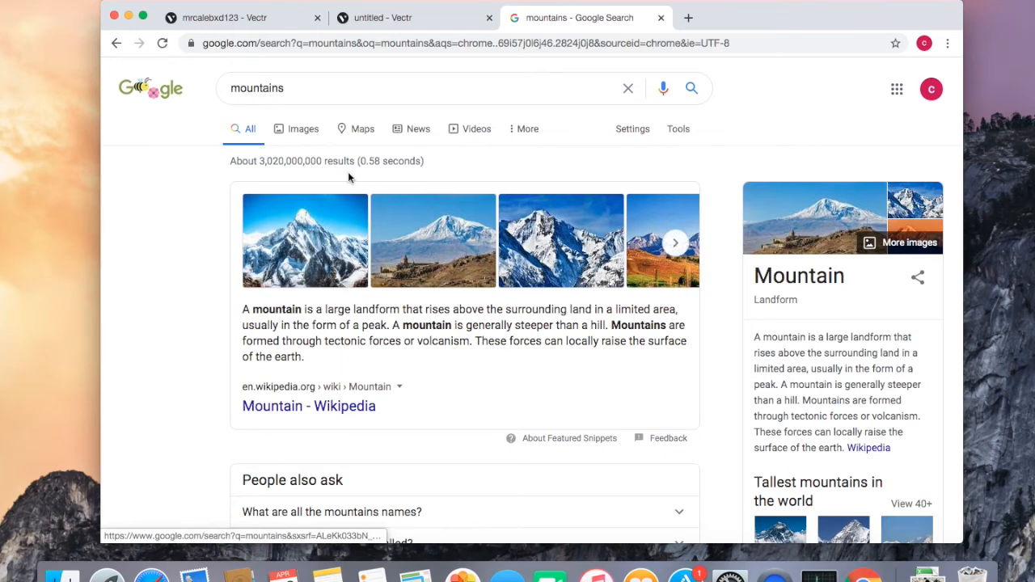
left_click(307, 131)
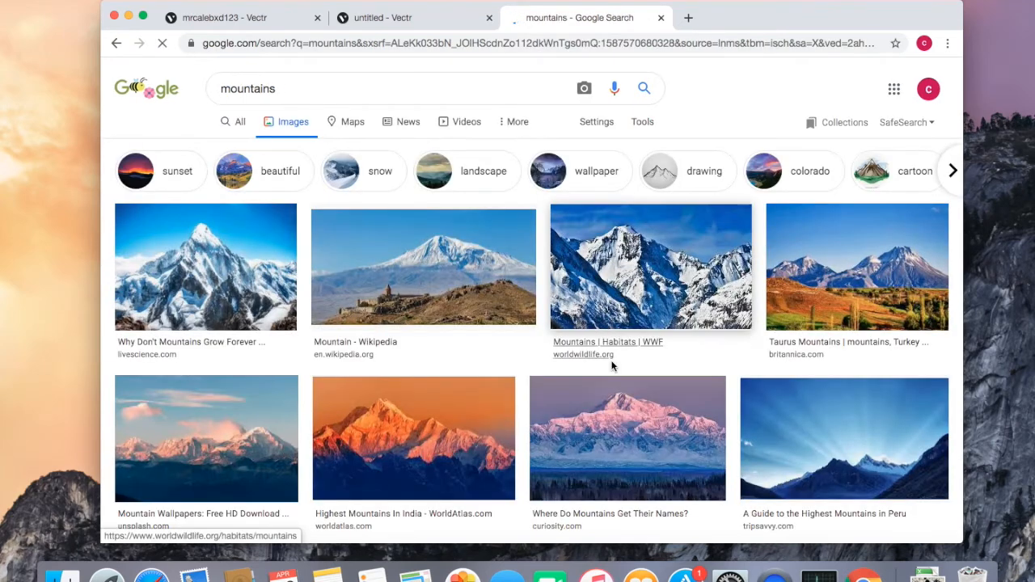
Step: Find the Rocky Mountains photo from earth.com and save it as a JPEG image in Downloads
scroll(726, 368, "down", 1)
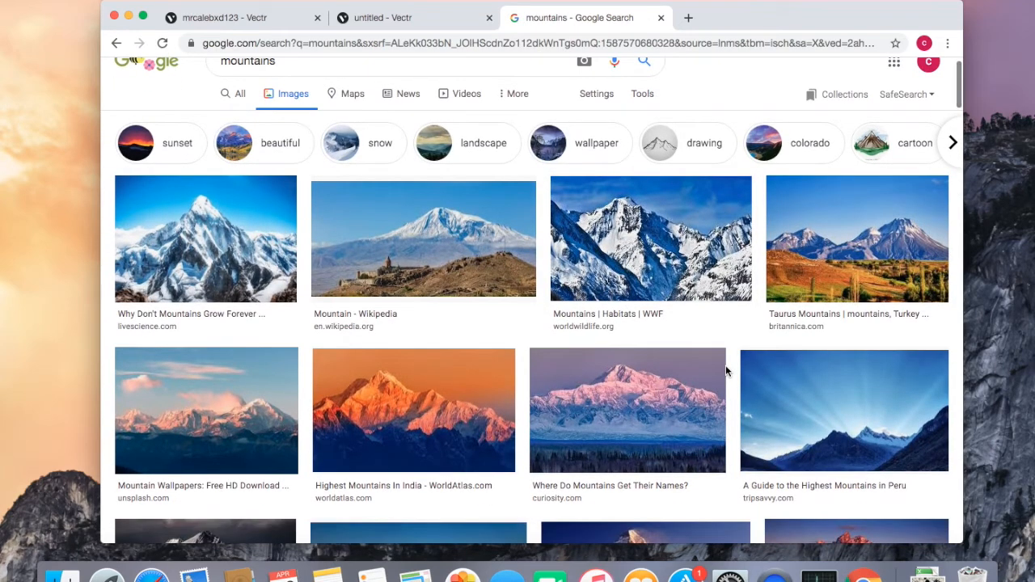
scroll(725, 371, "down", 1)
scroll(726, 370, "down", 10)
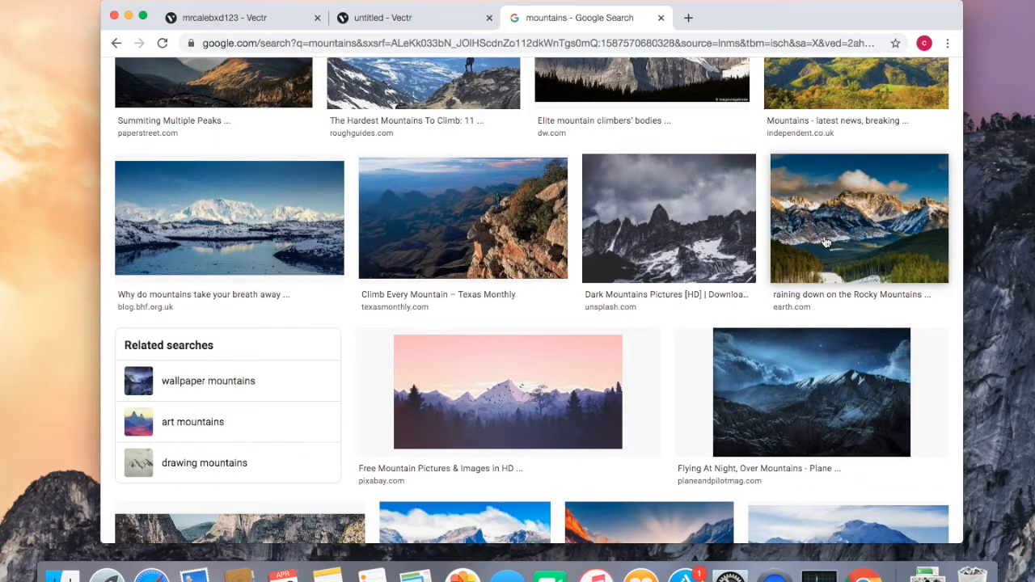
left_click(825, 243)
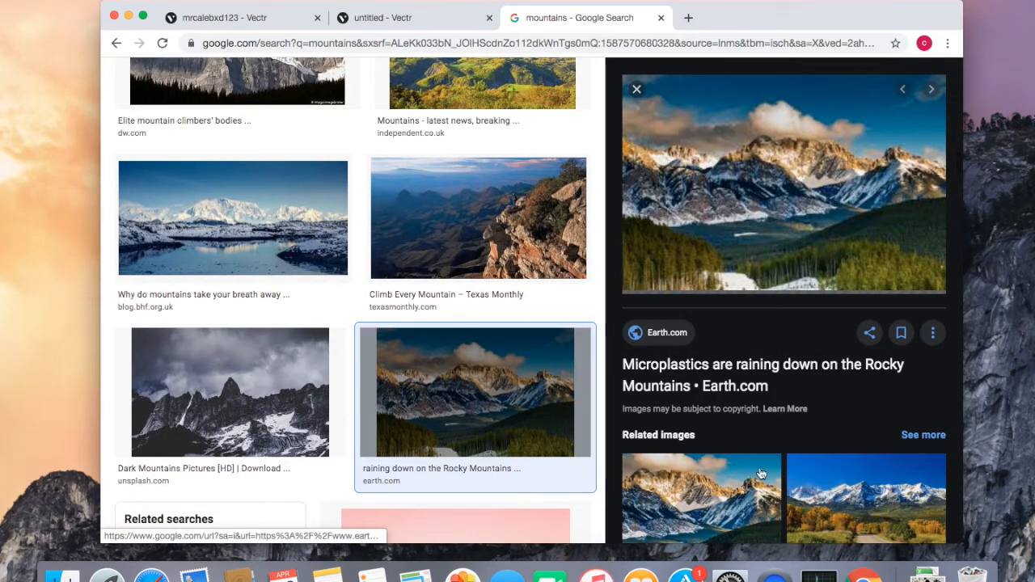
right_click(820, 195)
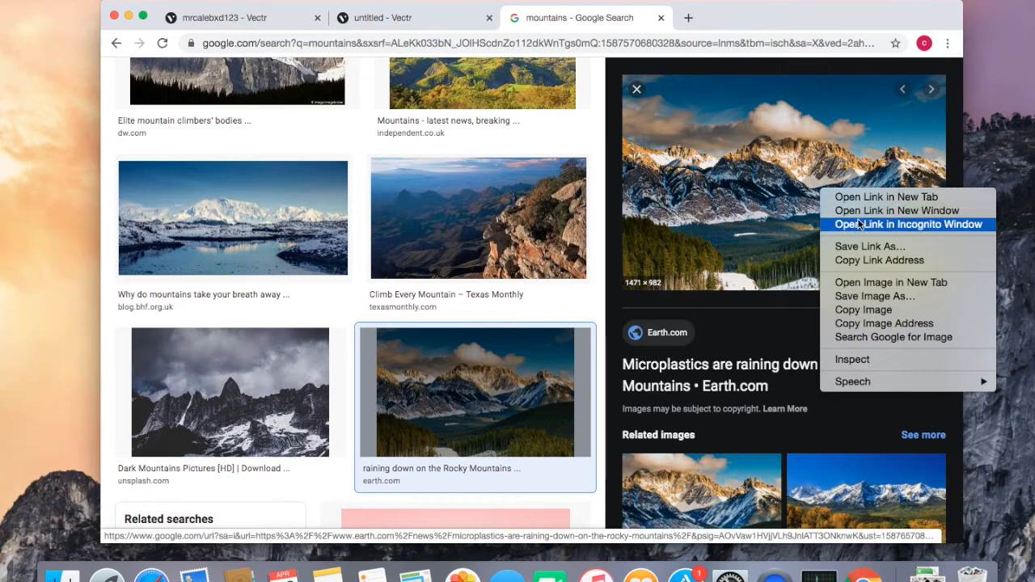
left_click(903, 298)
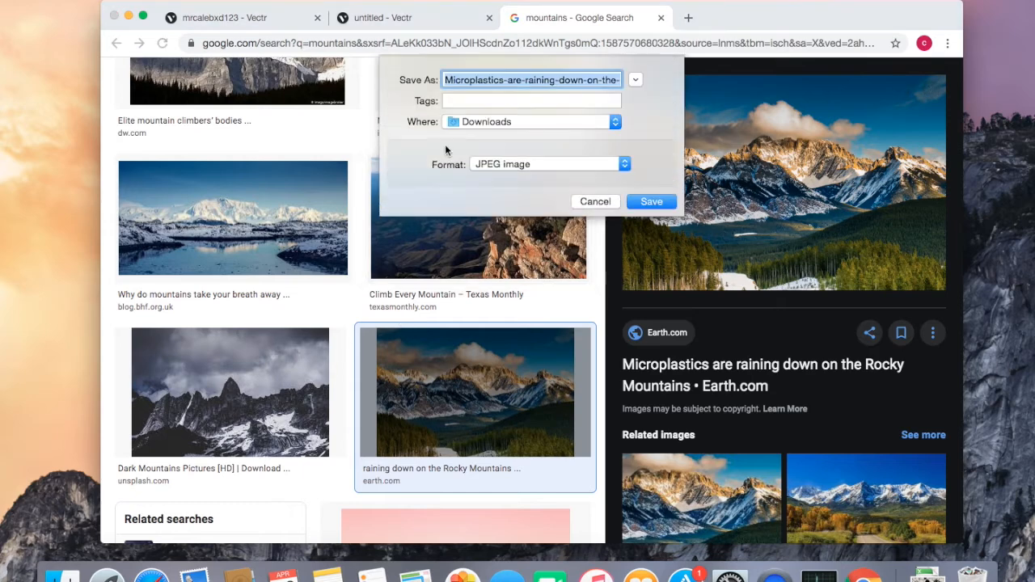
left_click(533, 123)
left_click(526, 122)
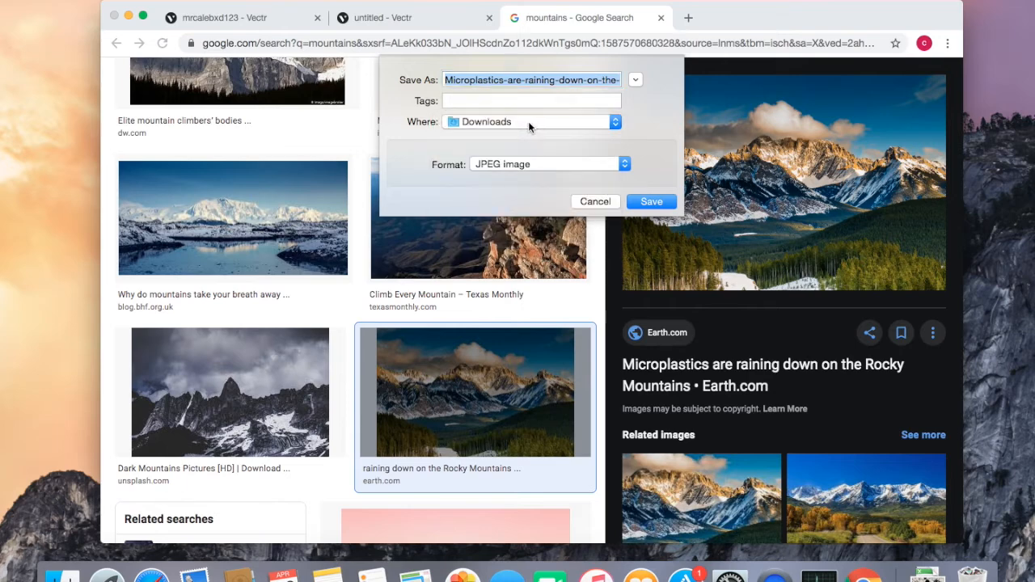
left_click(652, 202)
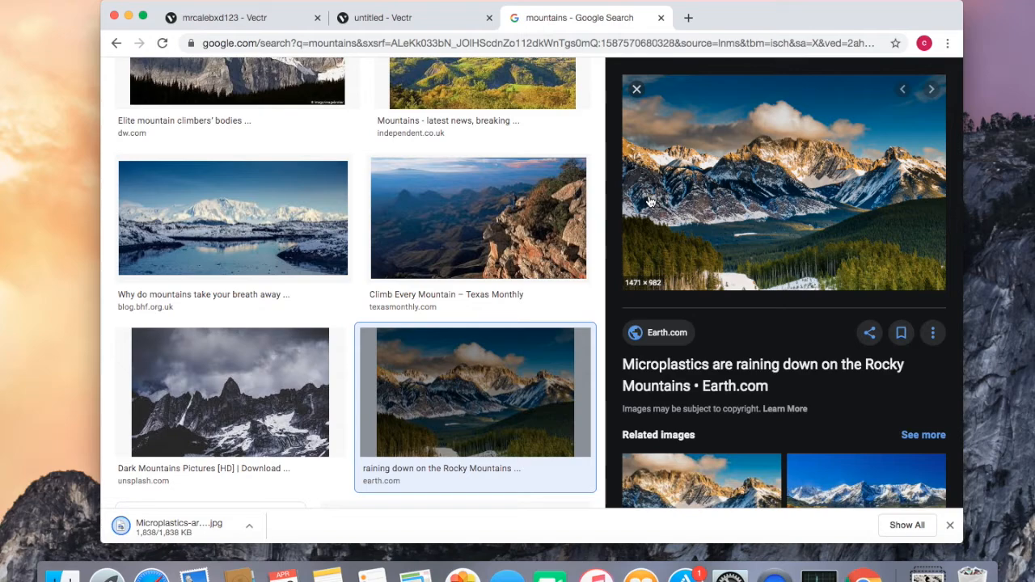
Step: Return to the Vectr drawing and load the downloaded mountain photo as the shape's background image
left_click(420, 24)
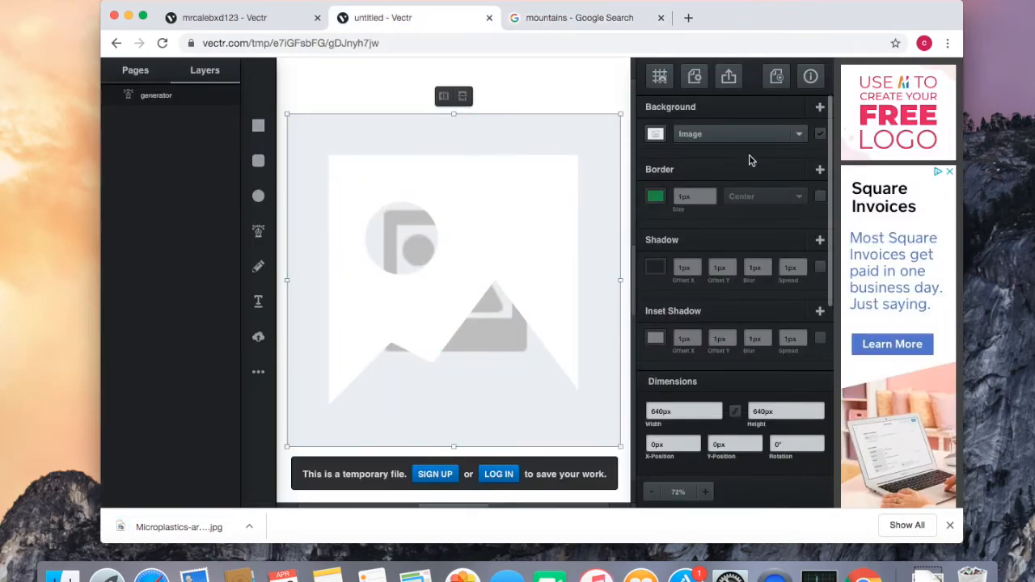
left_click(656, 135)
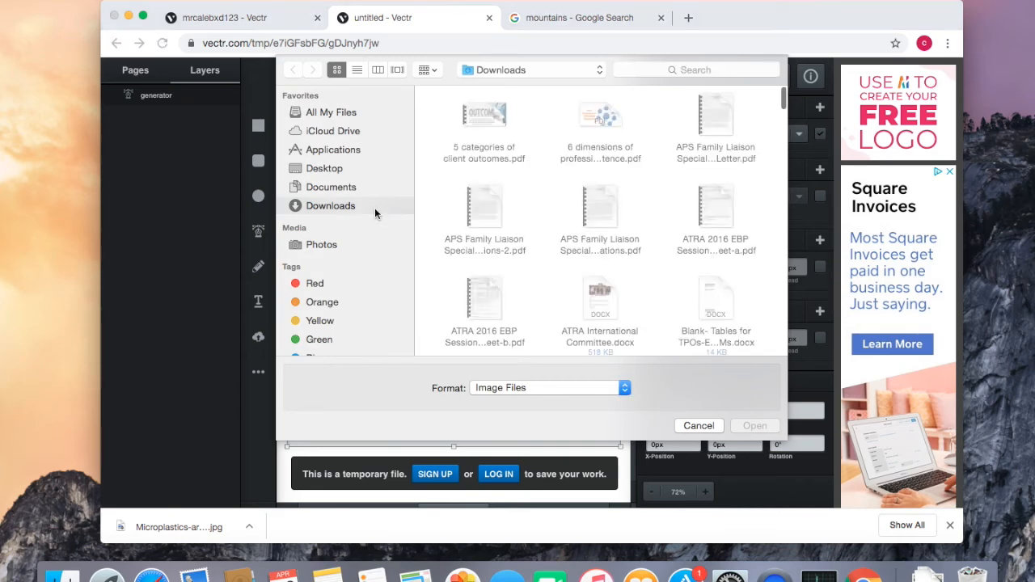
scroll(533, 198, "down", 5)
double_click(725, 182)
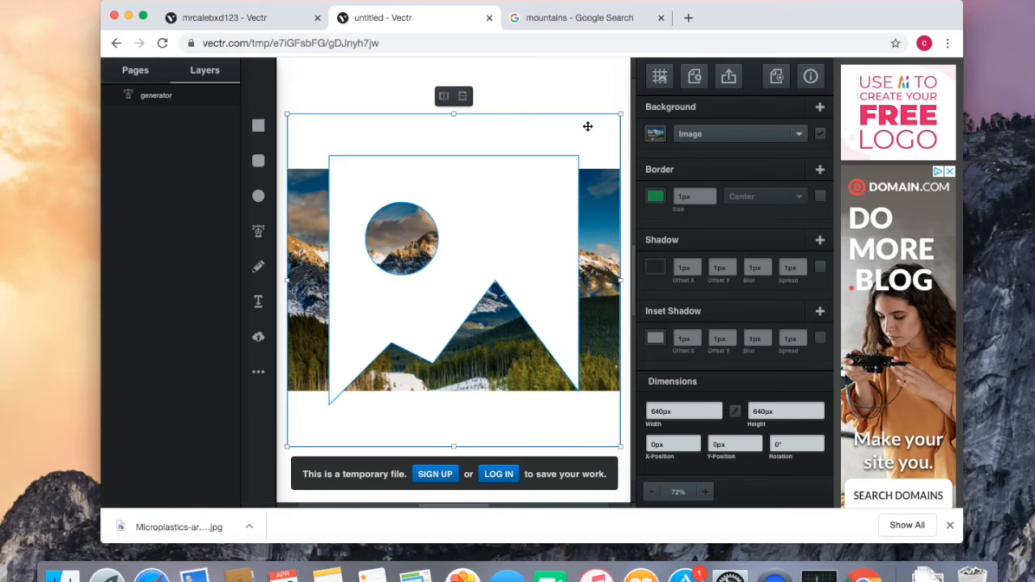
Step: Try moving the photo-filled shape slightly to the left on the page, and undo the move
mouse_move(588, 126)
left_mouse_down()
mouse_move(591, 116)
mouse_move(577, 161)
mouse_move(568, 129)
left_mouse_up()
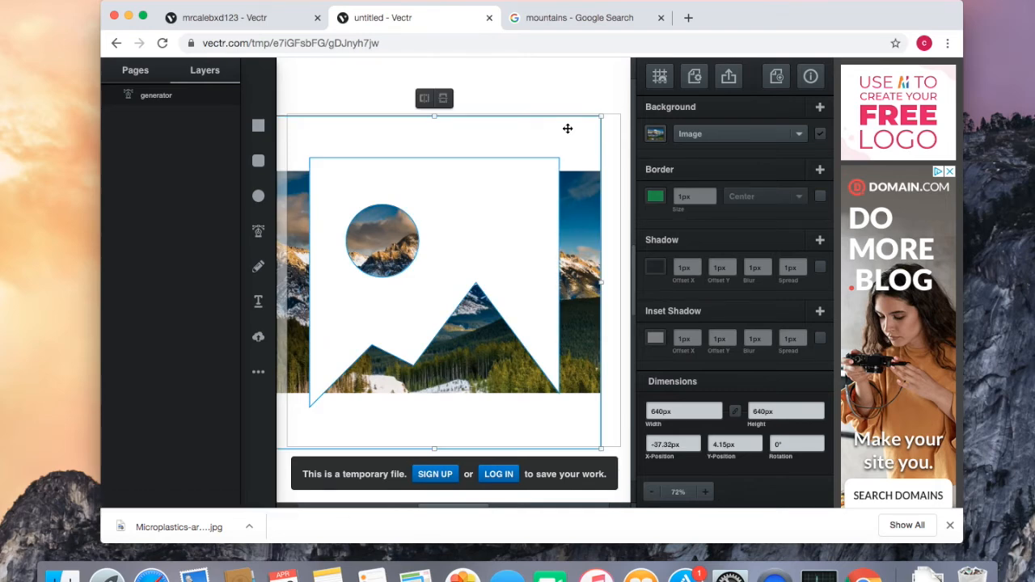
key("super+z")
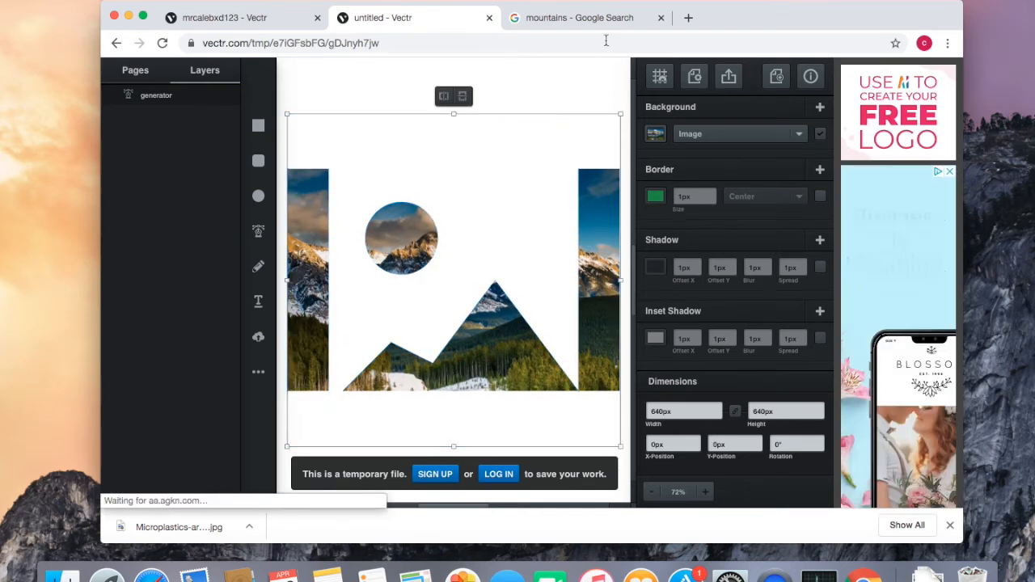
Step: Open the shape's image fill for editing and move the mountain photo inside it to about X -3 px, Y -130 px
double_click(593, 197)
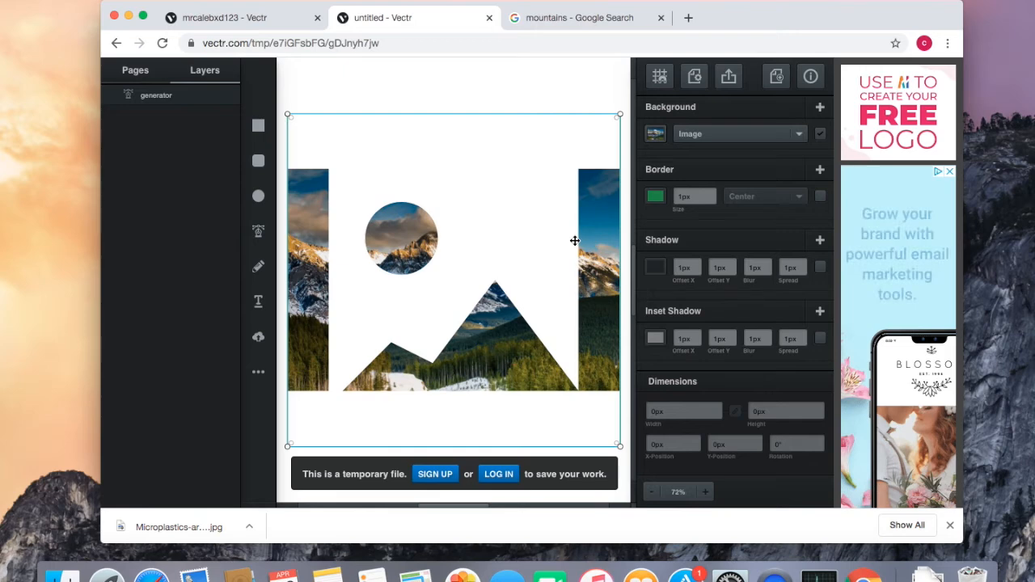
left_click(603, 209)
key("Escape")
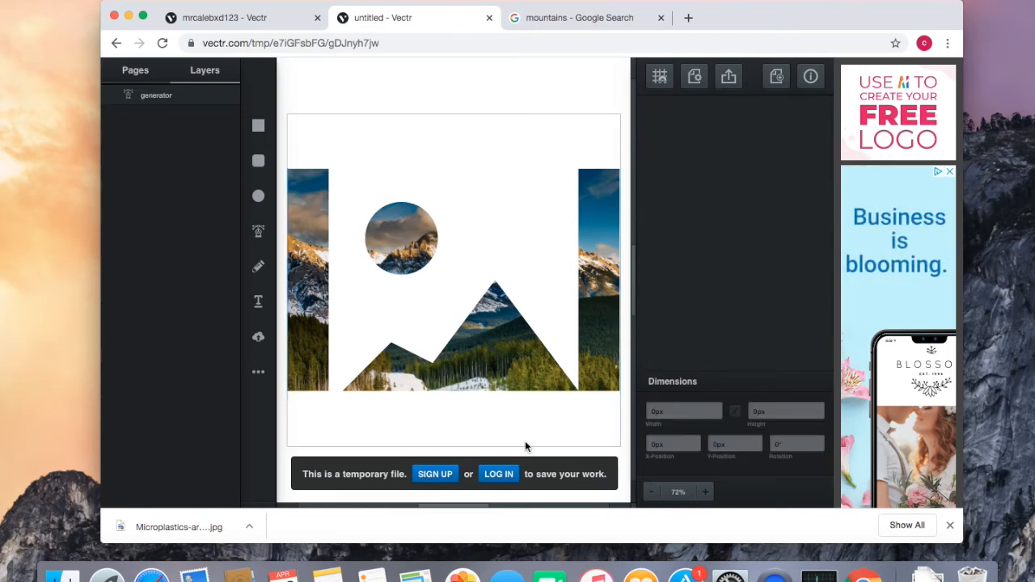
left_click(601, 240)
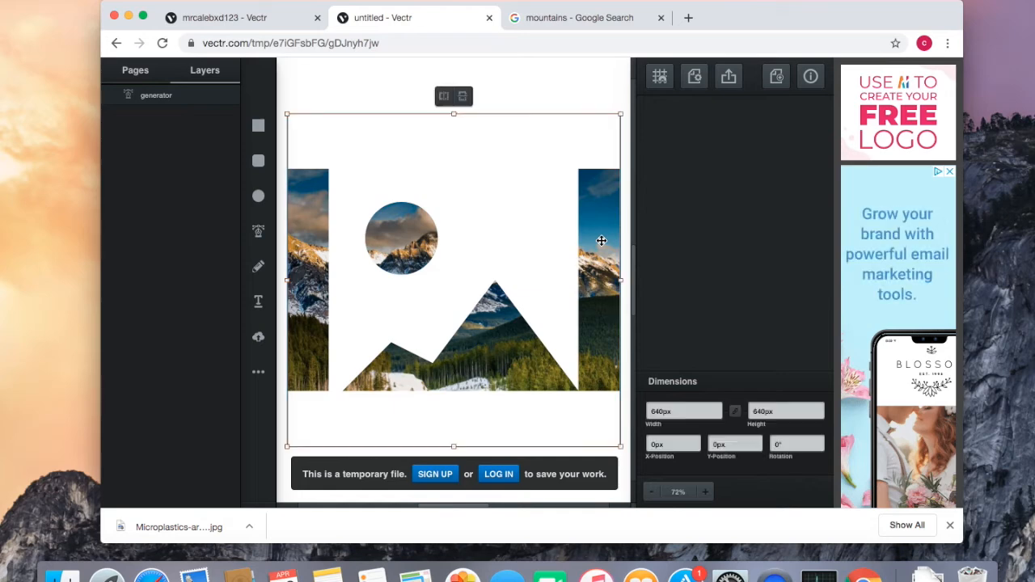
left_click_drag(600, 240, 498, 181)
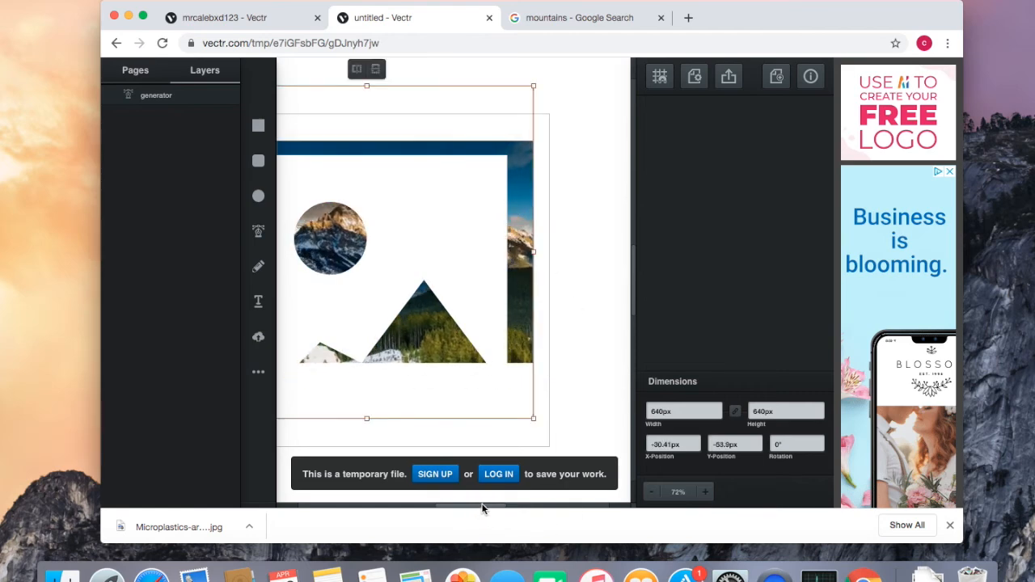
left_click_drag(482, 510, 450, 511)
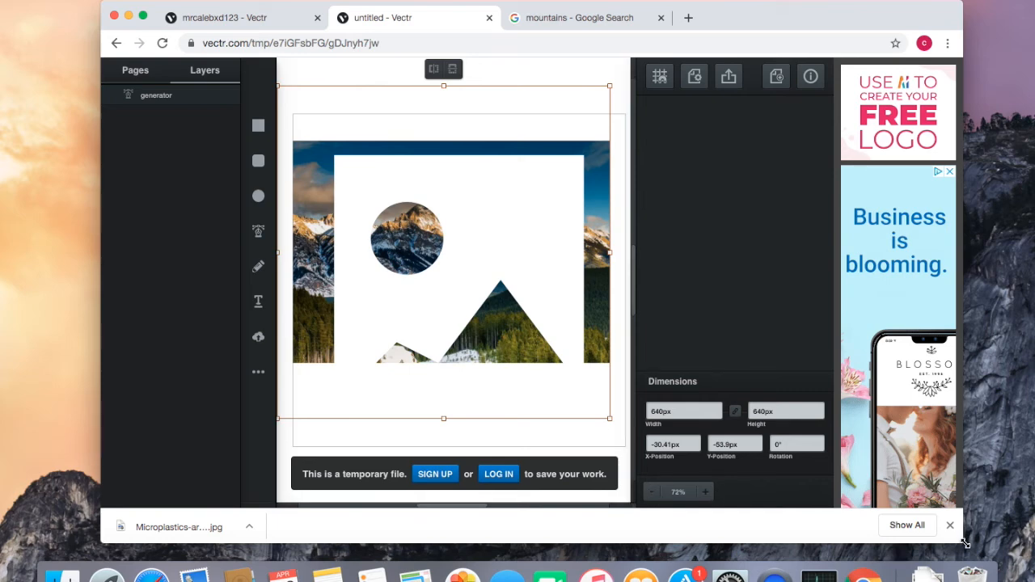
left_click_drag(962, 543, 1033, 562)
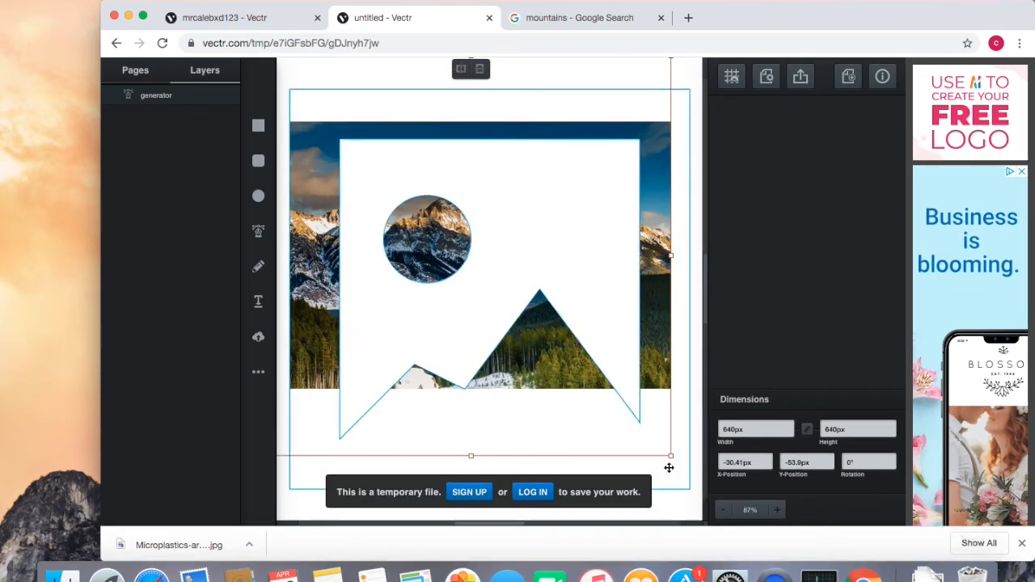
left_click_drag(548, 404, 565, 357)
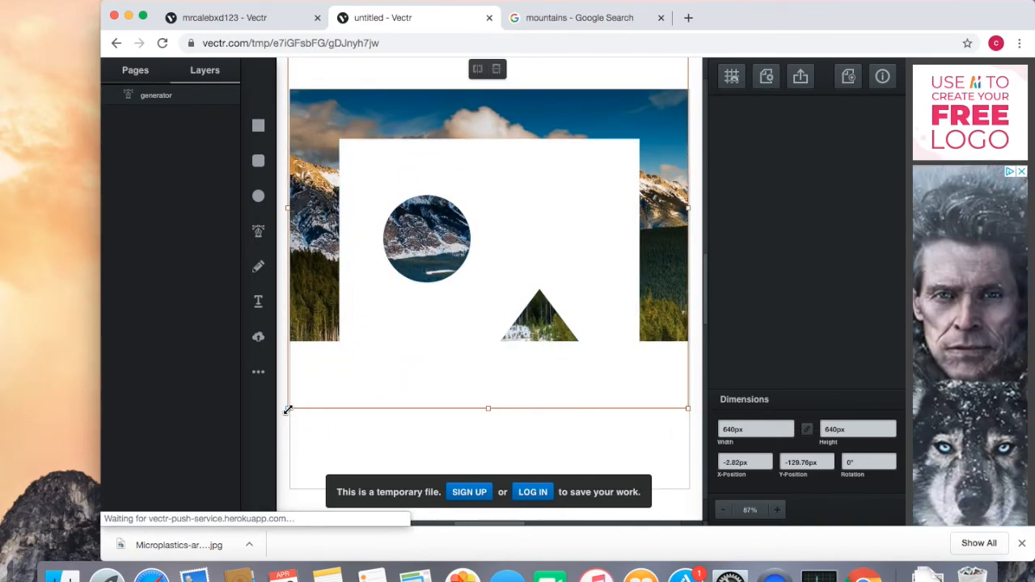
Step: Enlarge the mountain photo to about 1423 by 1423 px and move it to about X -395 px, Y -264 px inside the shape
left_click_drag(287, 410, 353, 451)
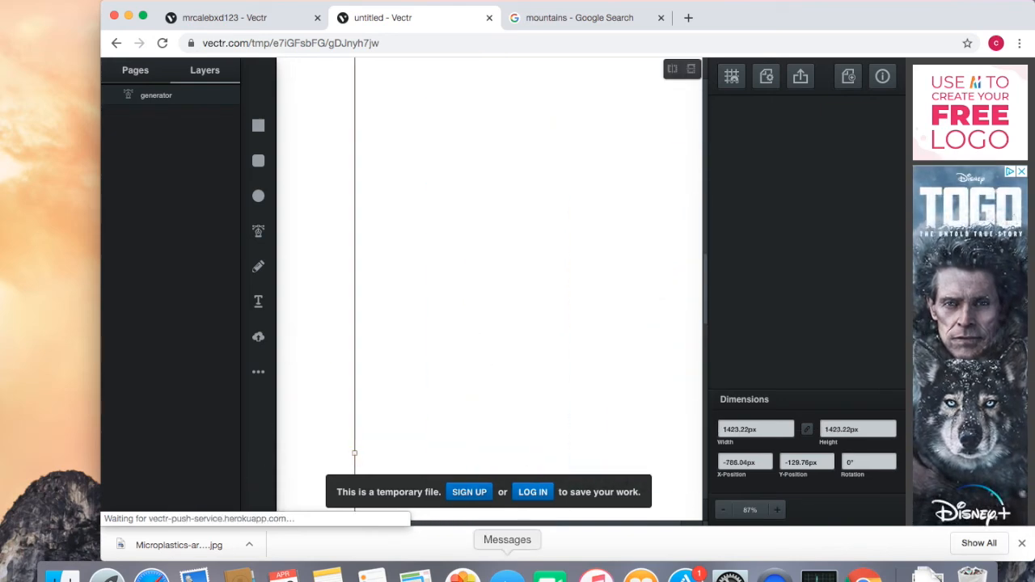
scroll(587, 385, "right", 5)
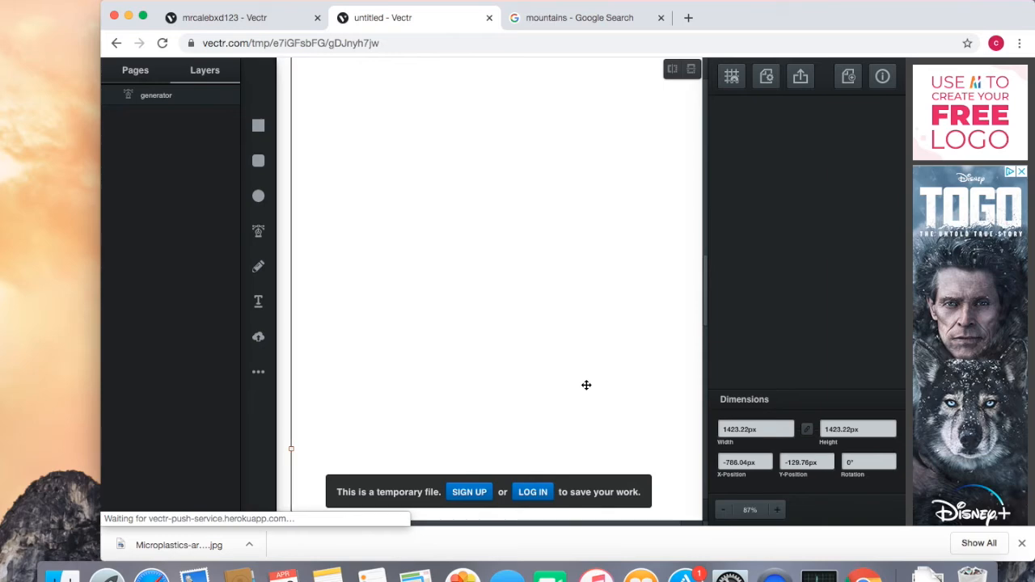
scroll(587, 385, "right", 10)
scroll(586, 385, "down", 2)
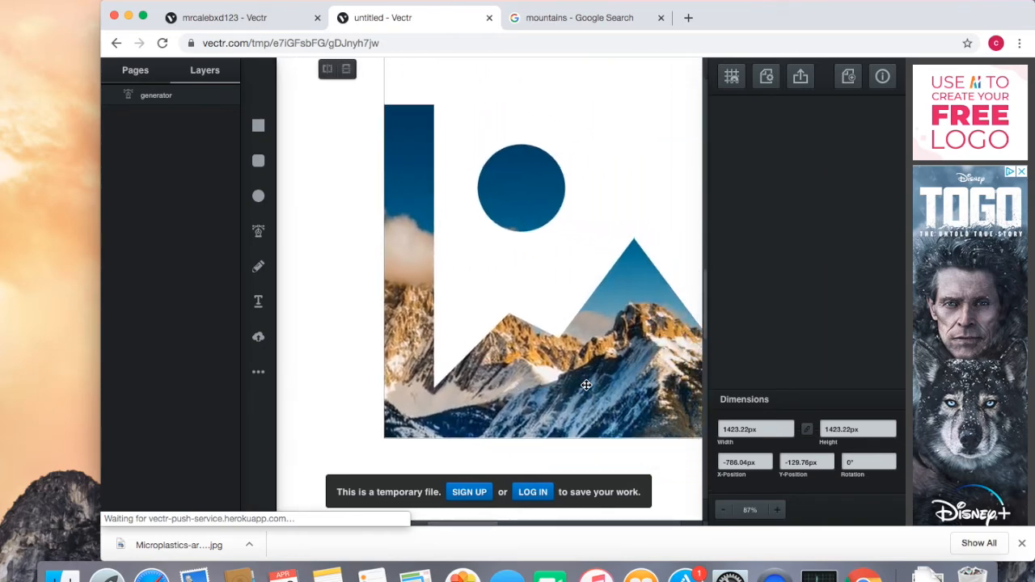
left_click_drag(586, 385, 609, 370)
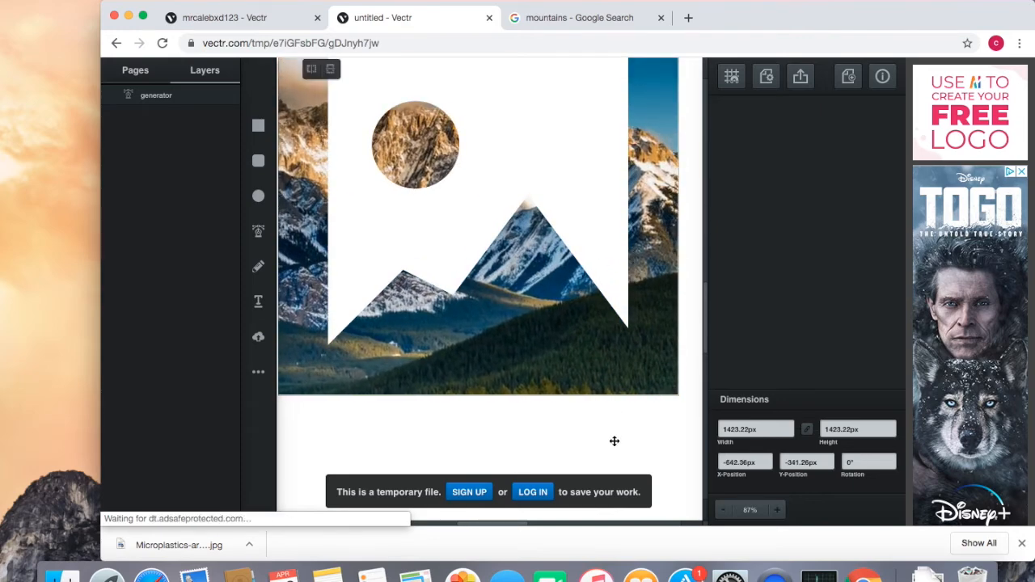
left_click(725, 511)
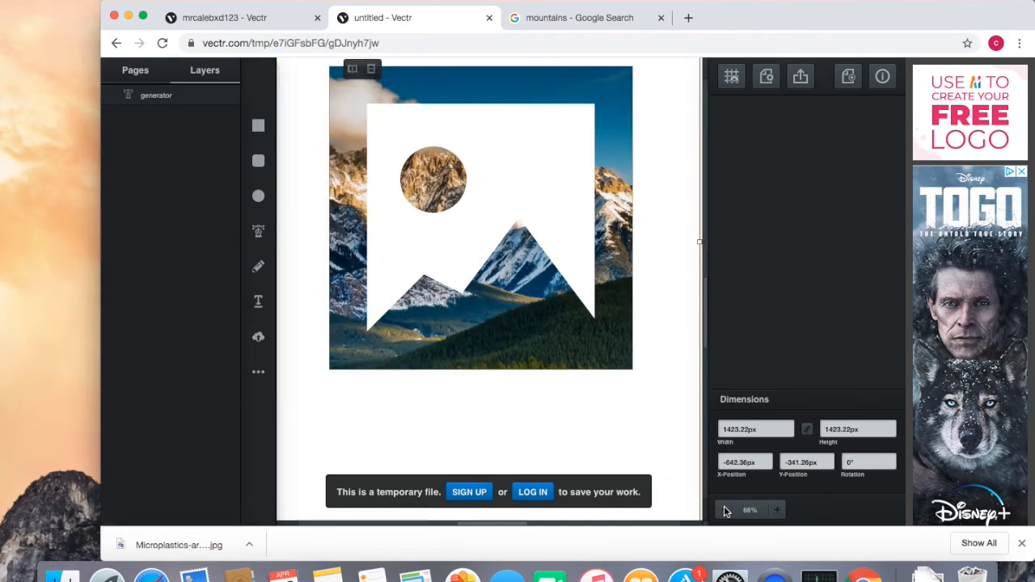
left_click_drag(494, 321, 622, 477)
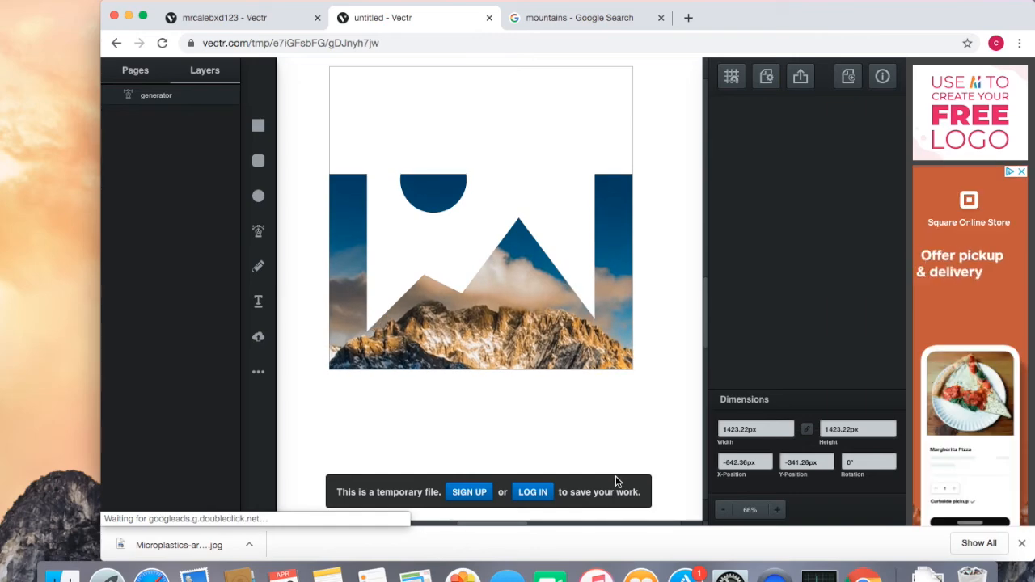
left_click_drag(616, 477, 622, 357)
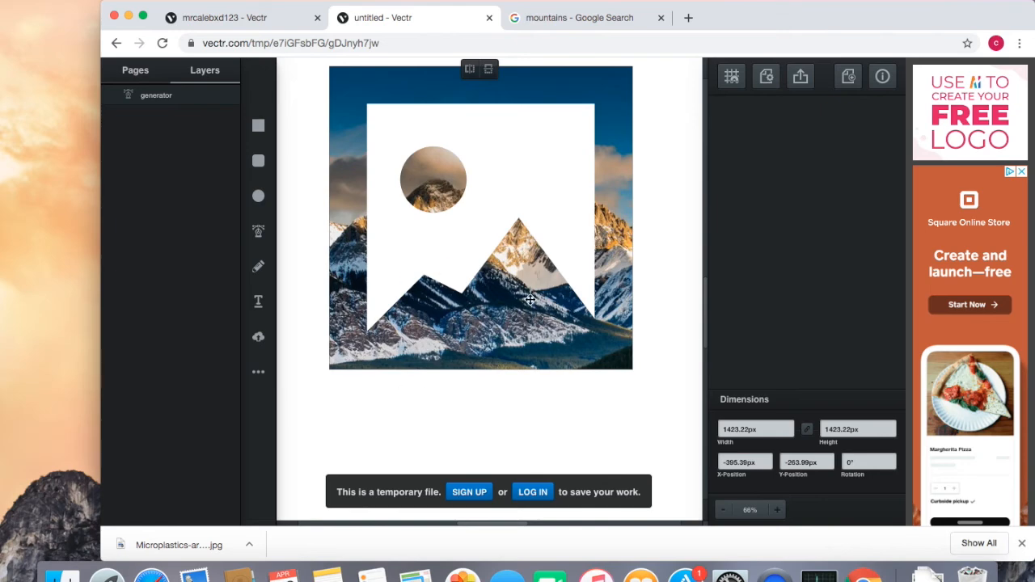
Step: Shift the mountain photo inside the shape slightly to the right, to about X -374 px
left_click_drag(529, 300, 541, 298)
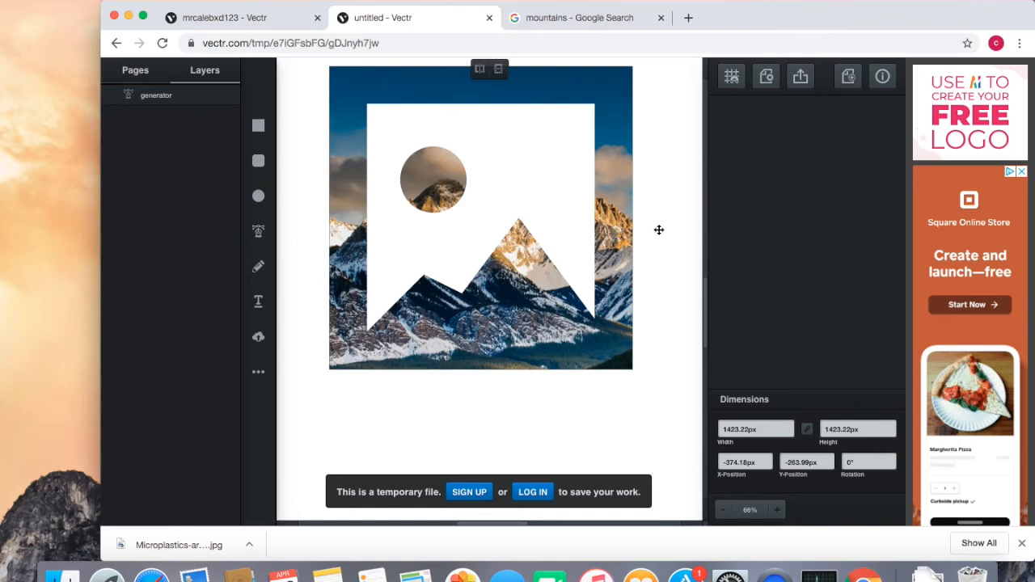
scroll(659, 230, "up", 3)
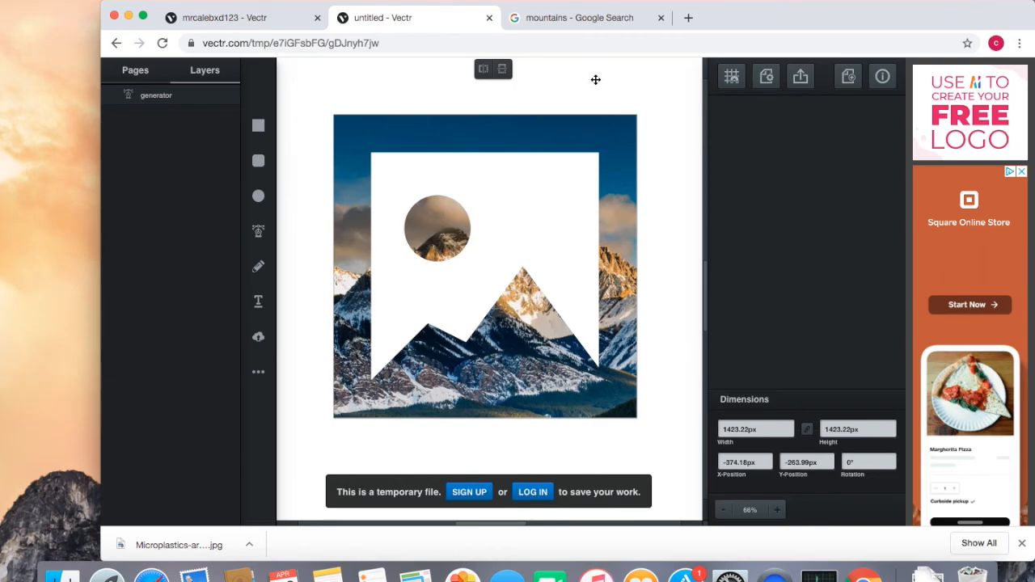
Step: Switch to the Google Images results and search for "mountains sun"
left_click(620, 16)
scroll(463, 273, "up", 10)
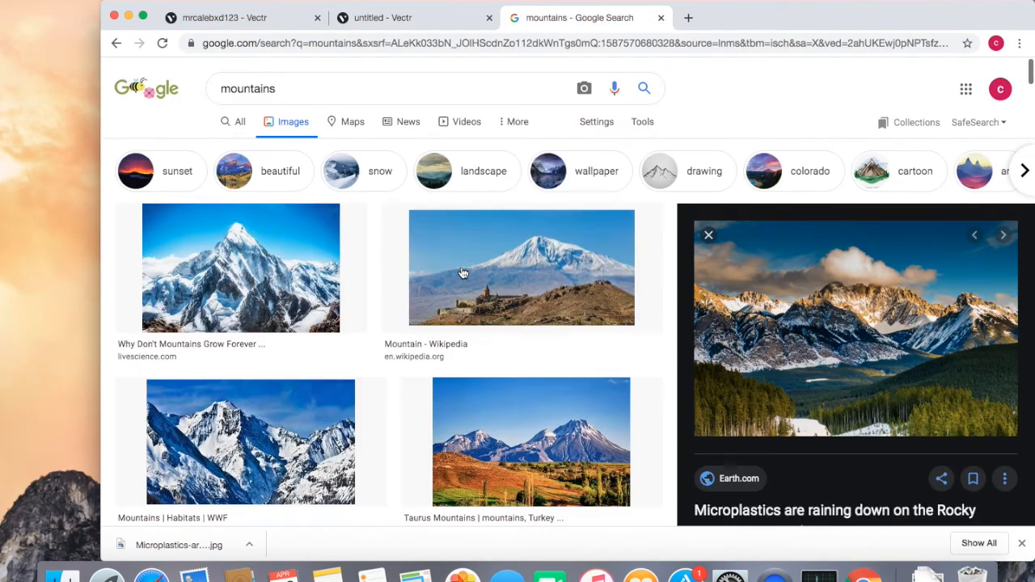
left_click(445, 89)
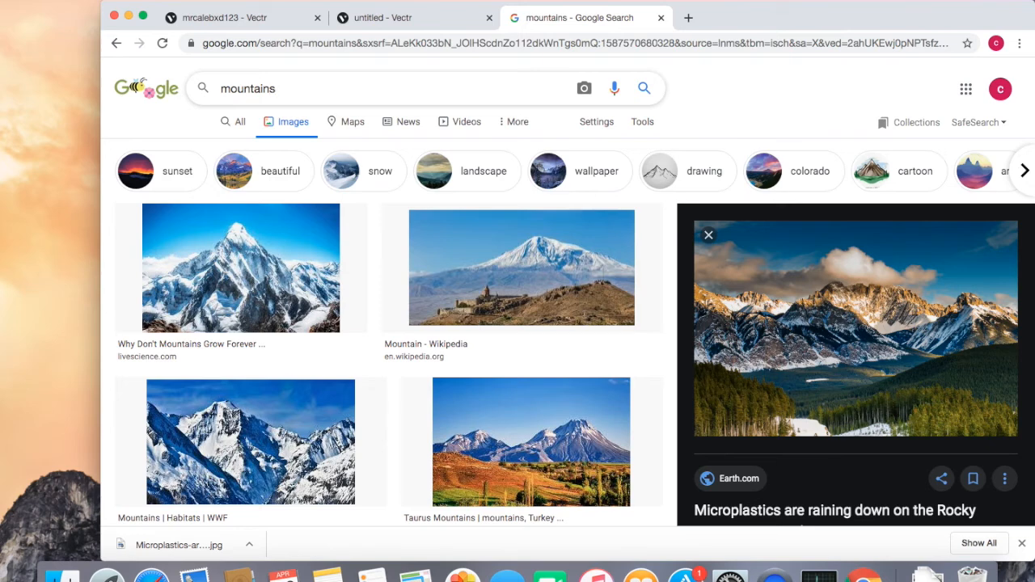
type("sun")
key("Return")
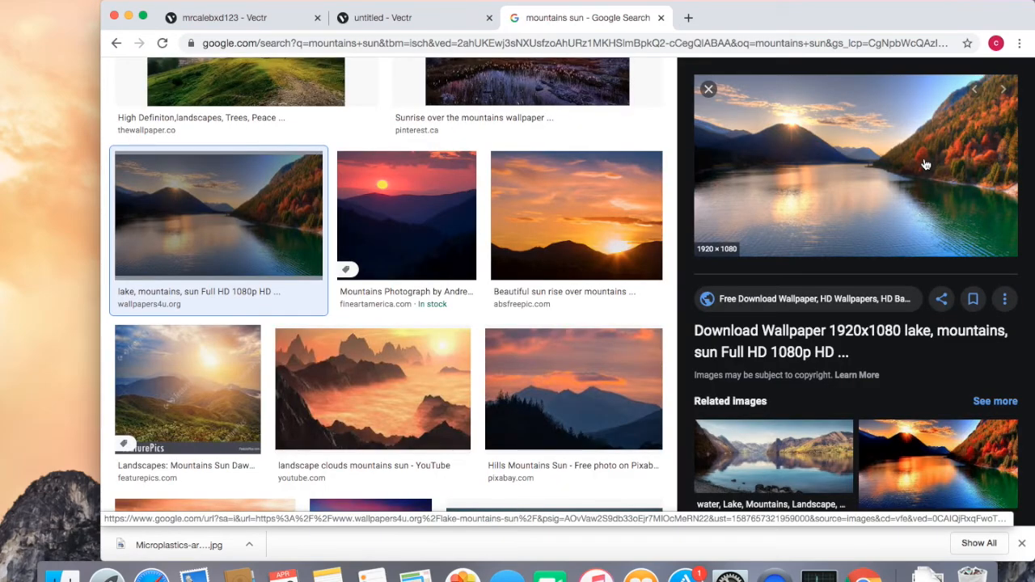
Step: Save the lake, mountains and sun wallpaper preview as a JPEG named mountain2 in Downloads
right_click(926, 165)
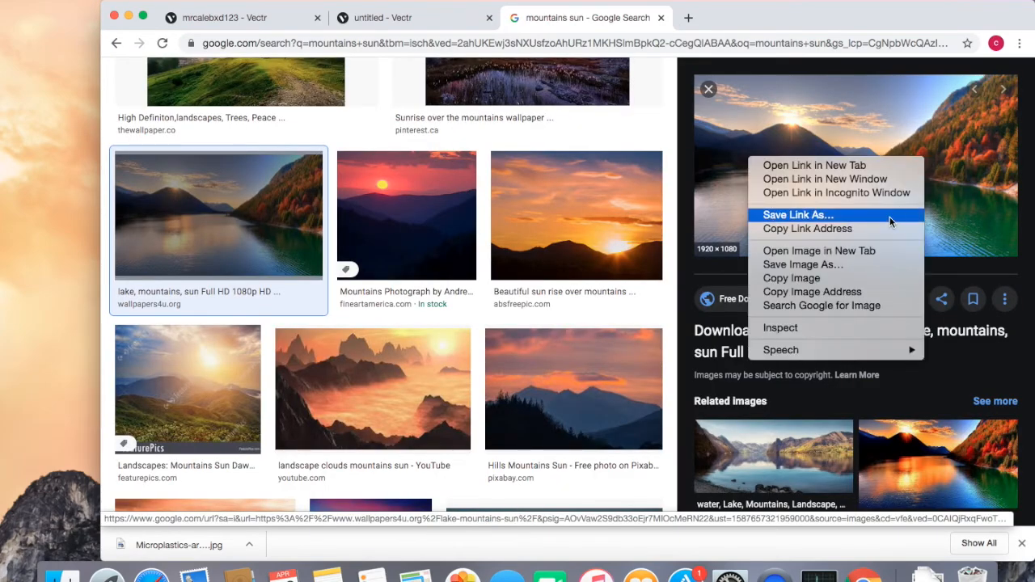
left_click(890, 277)
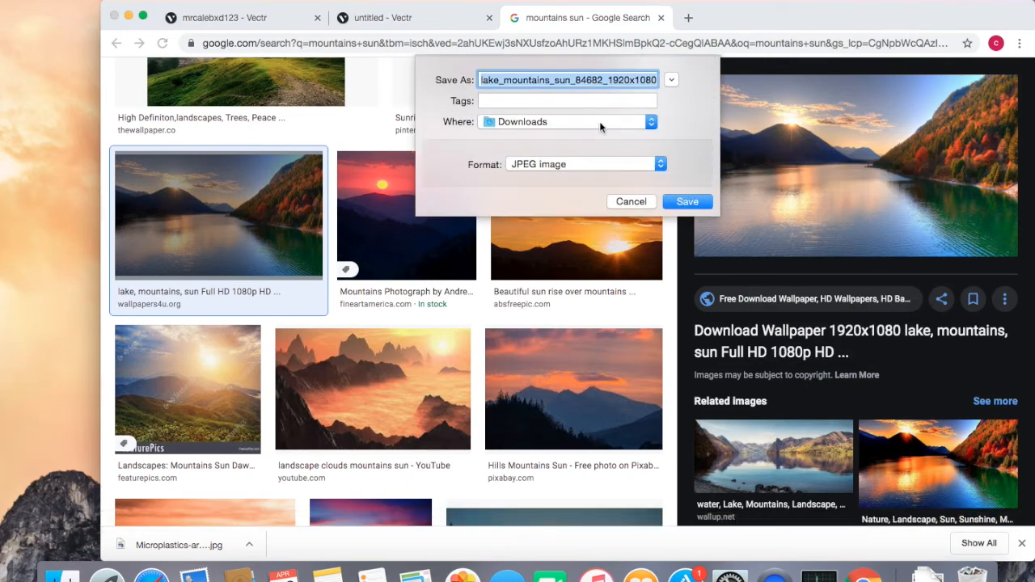
type("mountain")
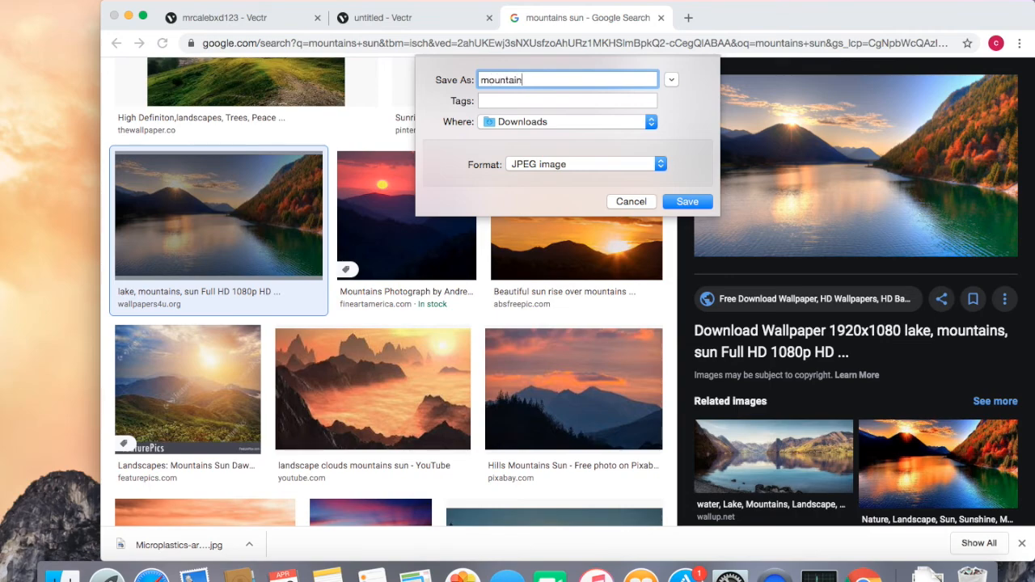
type("2")
key("Return")
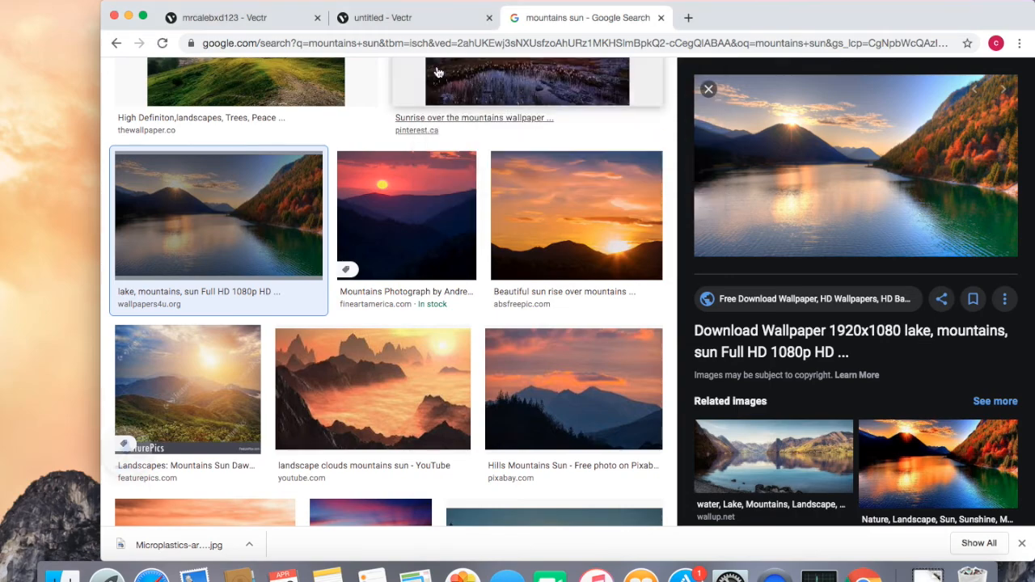
Step: Return to the untitled Vectr drawing and replace the picture shape's background image with mountain2.jpg
left_click(341, 28)
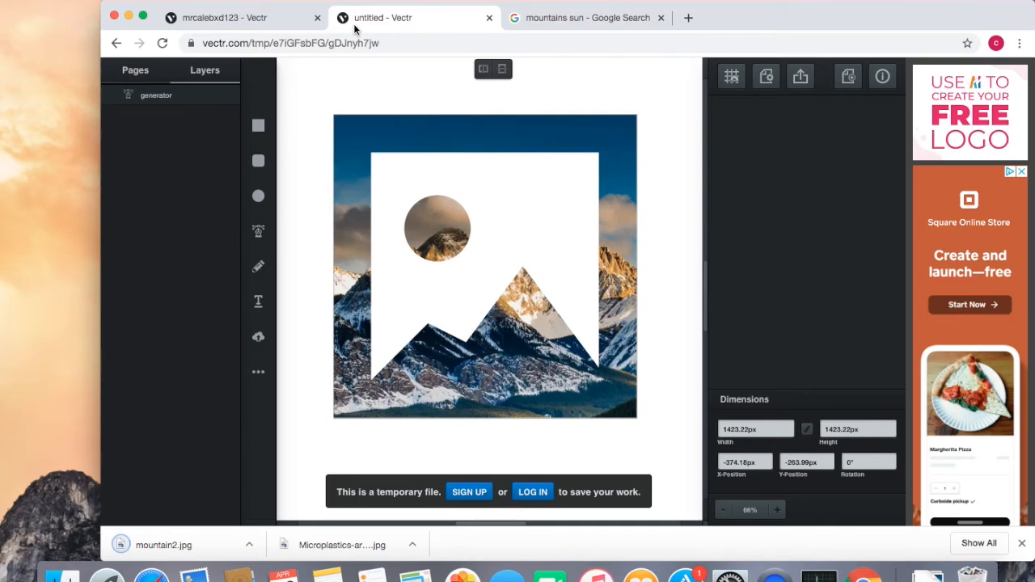
left_click(666, 377)
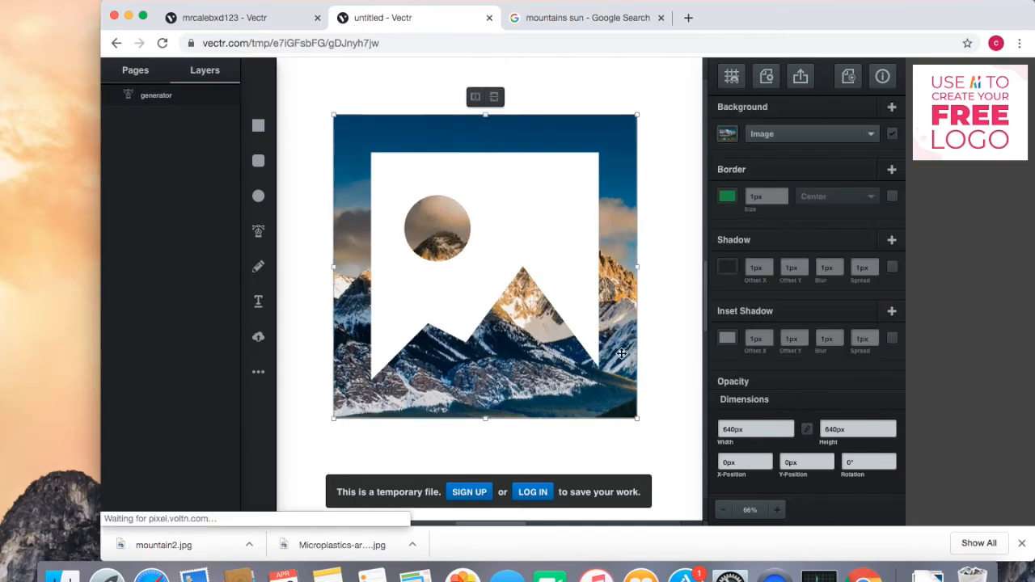
left_click(667, 376)
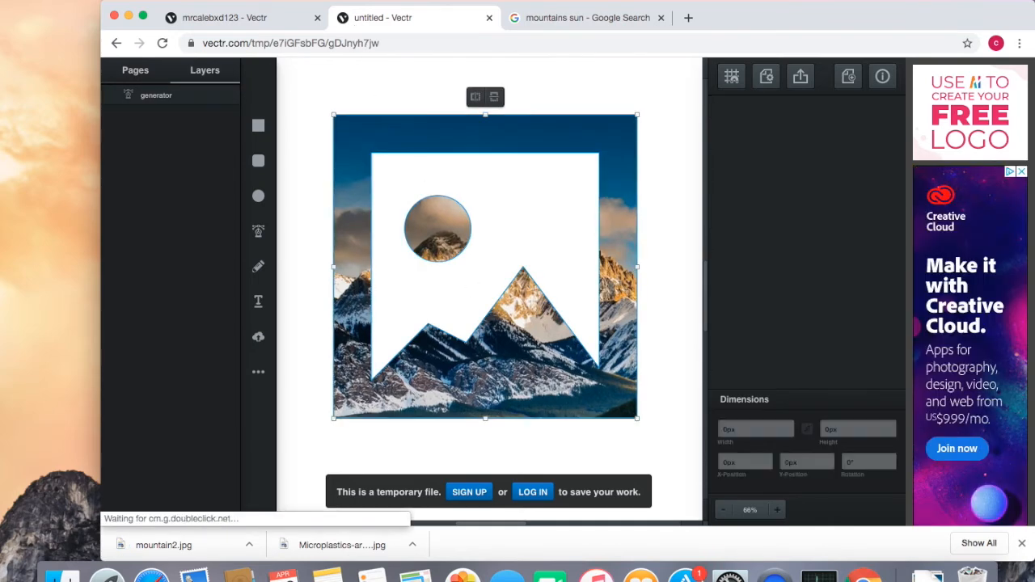
left_click(627, 224)
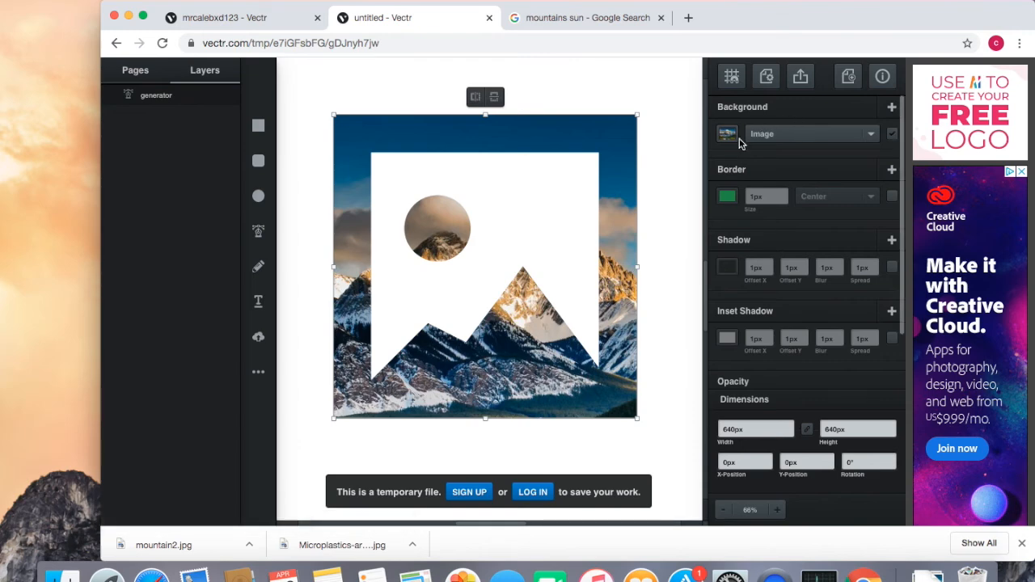
left_click(727, 135)
left_click(716, 424)
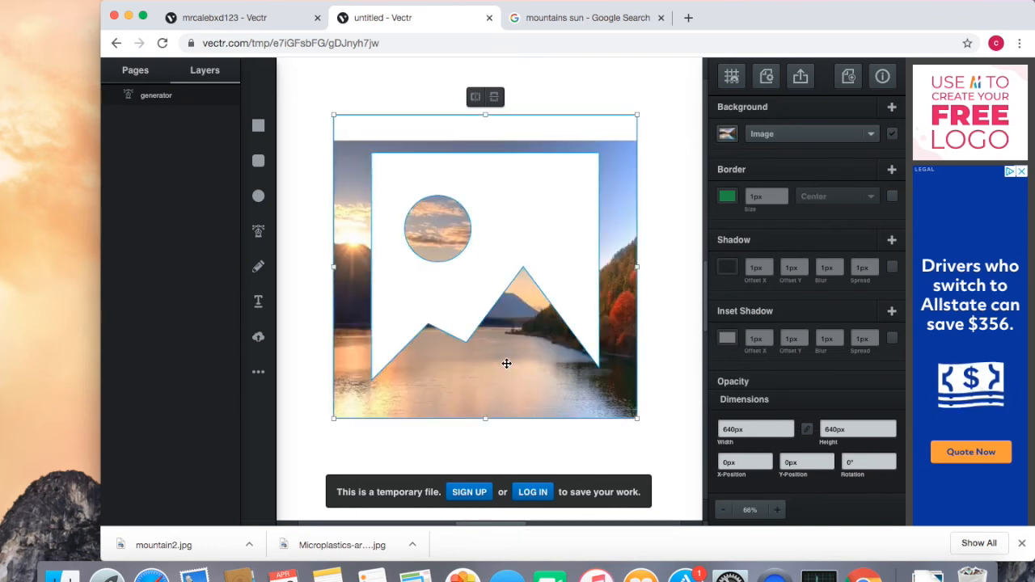
Step: Try moving the lake-photo shape up and left to about X -21 px, Y -52 px, and undo the move
left_click_drag(503, 358, 474, 335)
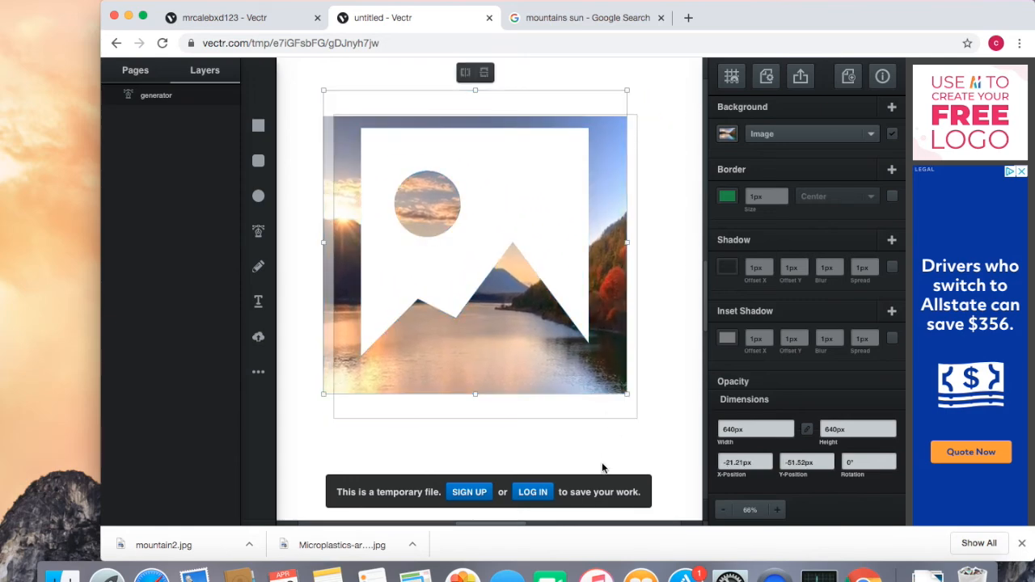
key("super+z")
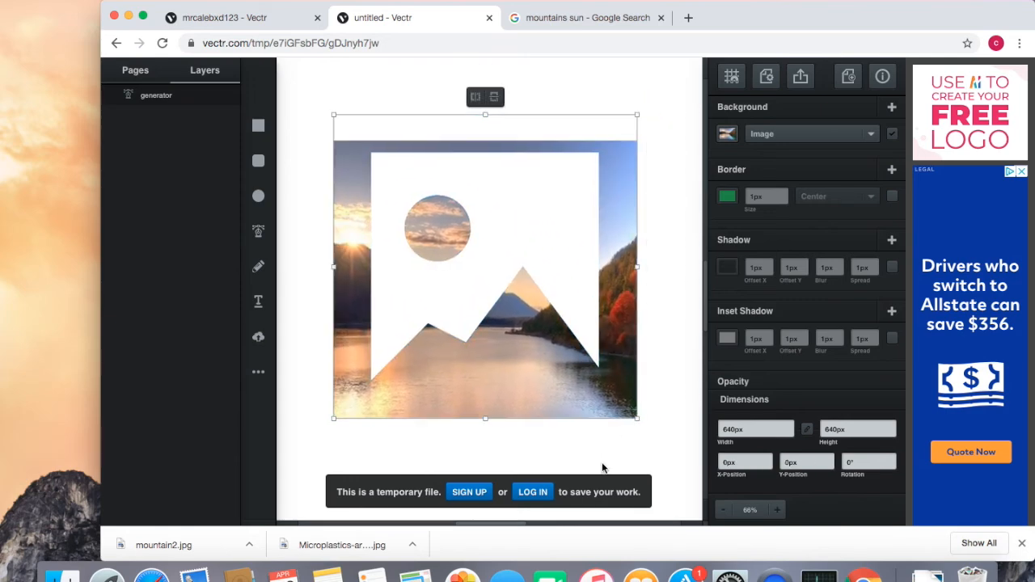
Step: Open the shape's image fill for editing and move the lake photo inside it to about X -211 px, Y -276 px
double_click(612, 227)
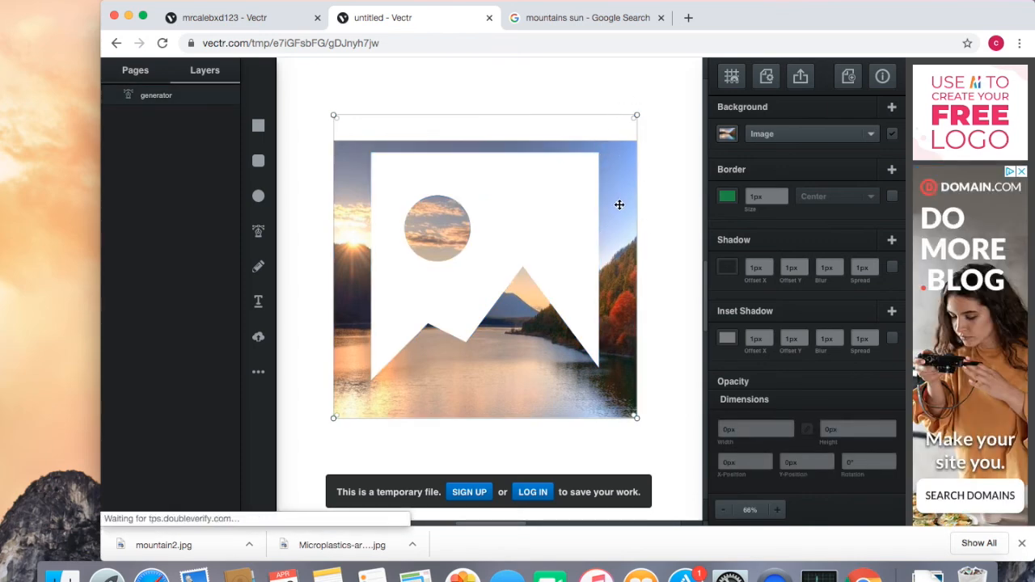
left_click(618, 205)
key("Delete")
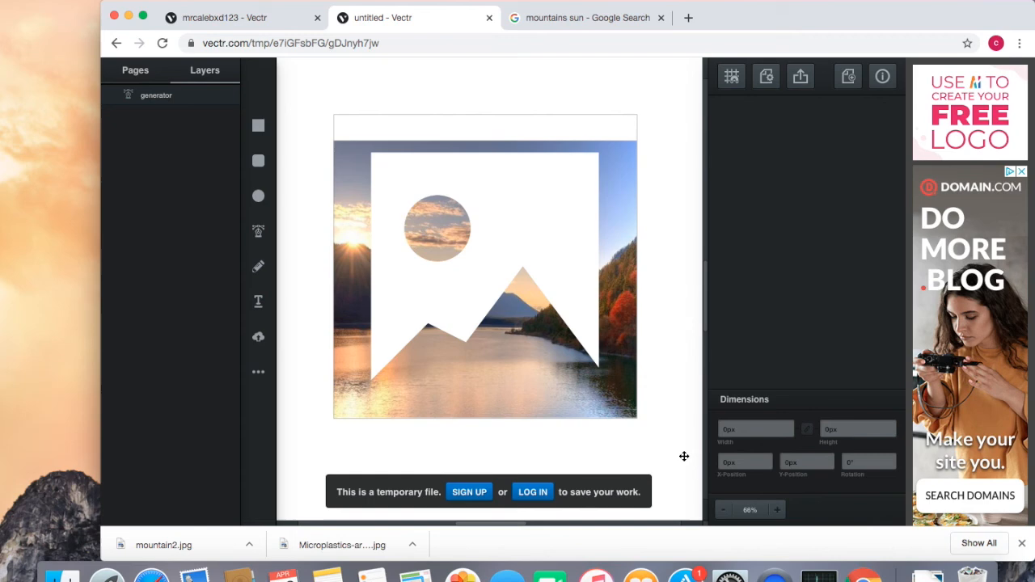
left_click(628, 326)
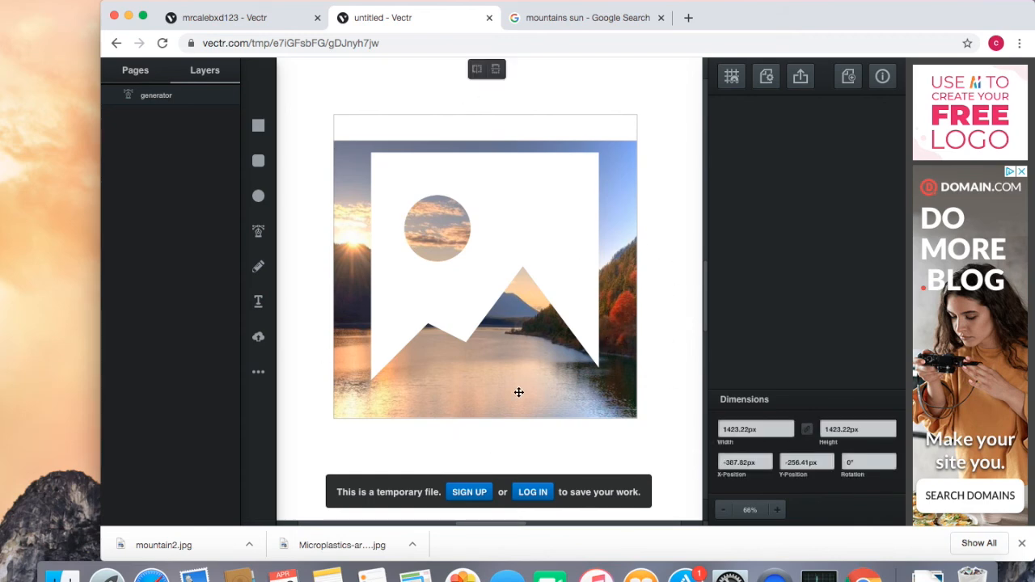
left_click_drag(519, 392, 603, 383)
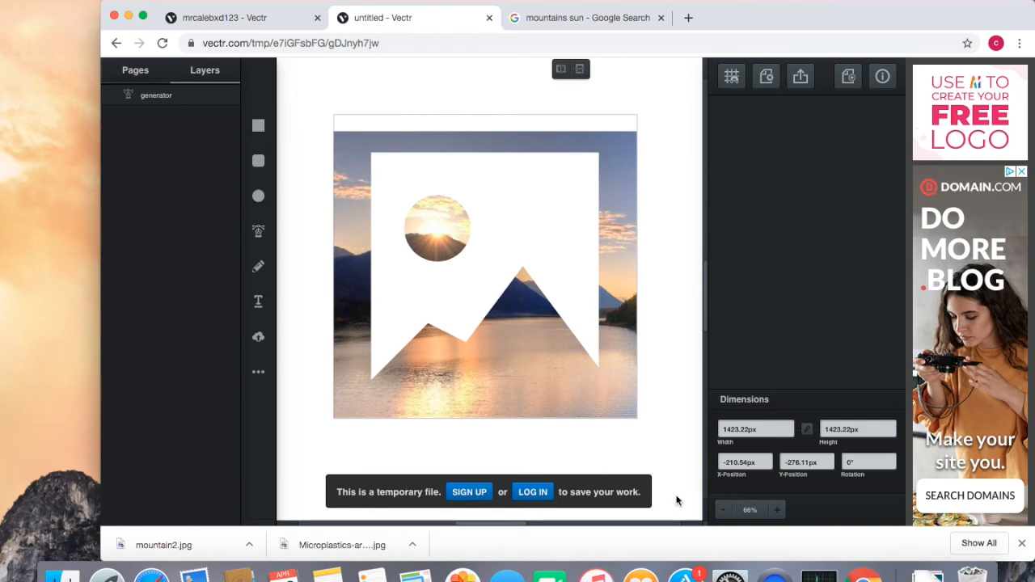
Step: Enlarge the lake photo inside the fill and reposition it so it covers the whole picture shape
left_click(724, 510)
left_click(725, 510)
left_click(725, 510)
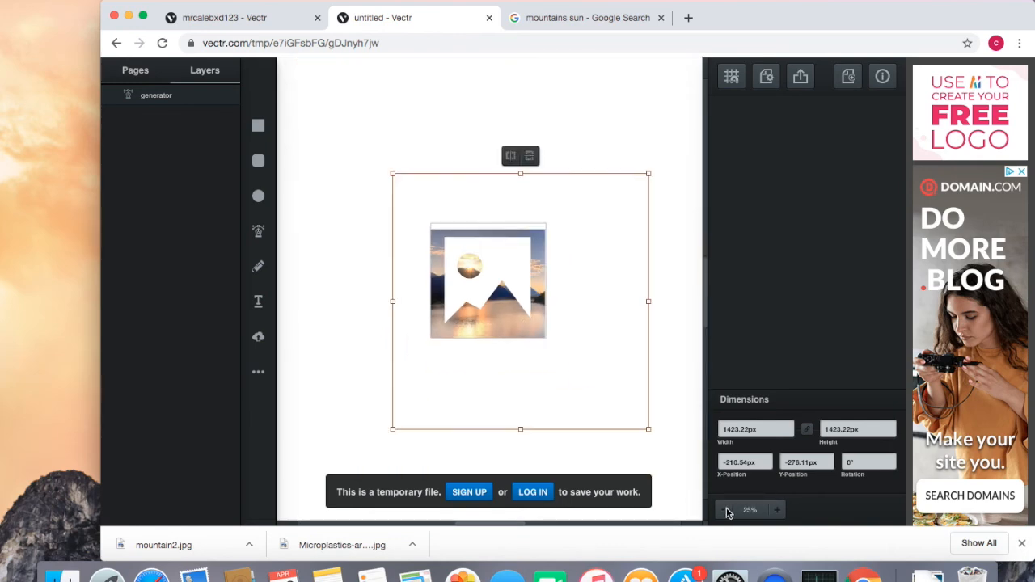
left_click(601, 374)
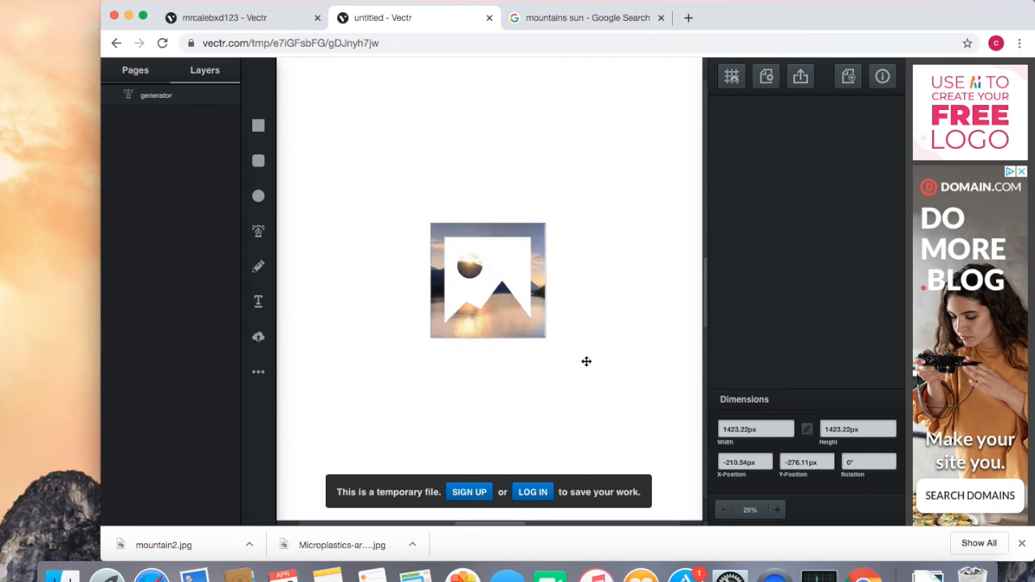
left_click(584, 369)
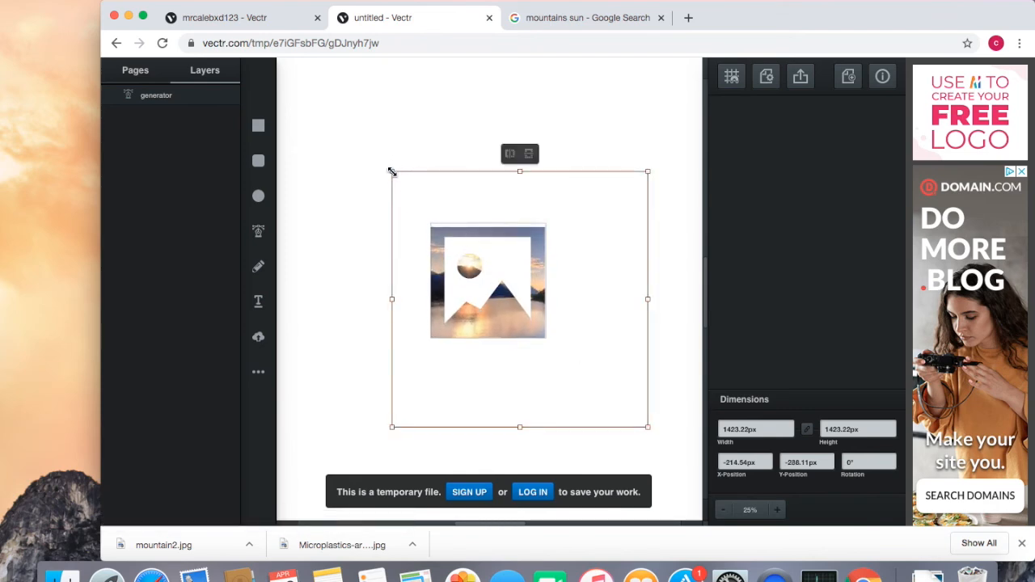
left_click_drag(391, 171, 326, 106)
left_click_drag(493, 314, 542, 363)
left_click(778, 510)
left_click(778, 509)
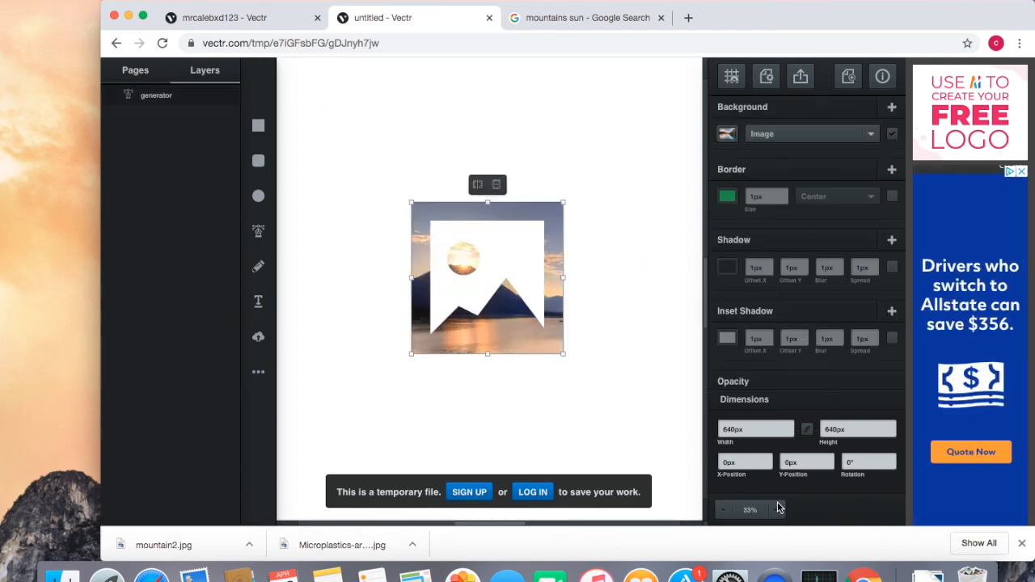
left_click(778, 510)
left_click(678, 366)
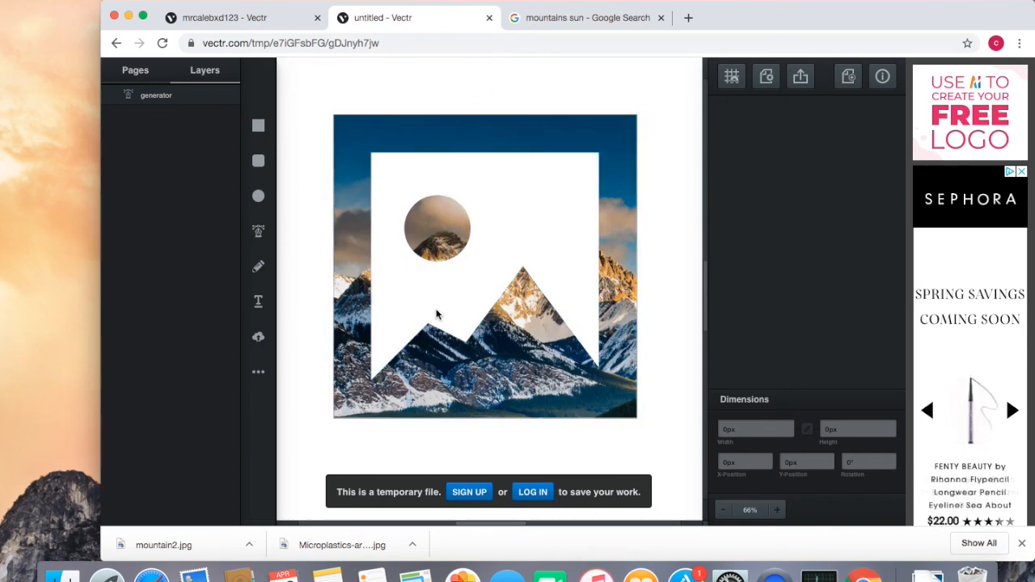
Step: Switch to the Vectr file list and open the Welcome to Vectr file
left_click(271, 18)
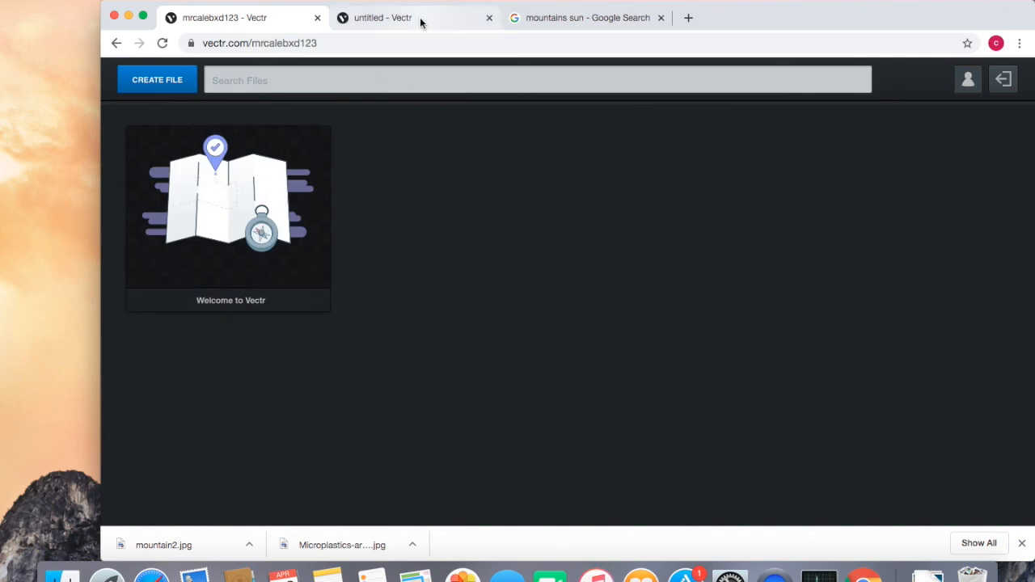
mouse_move(271, 199)
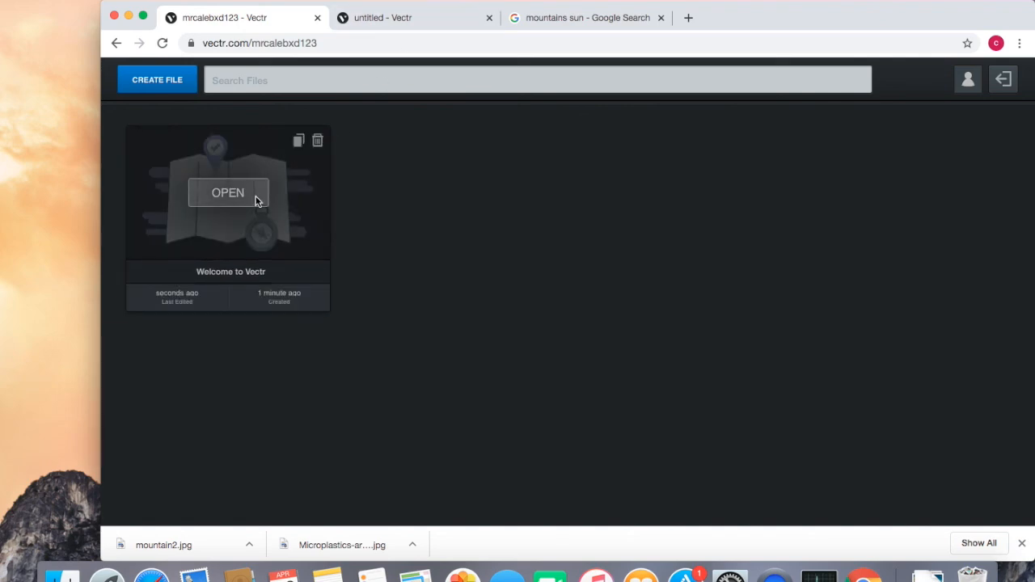
left_click(257, 199)
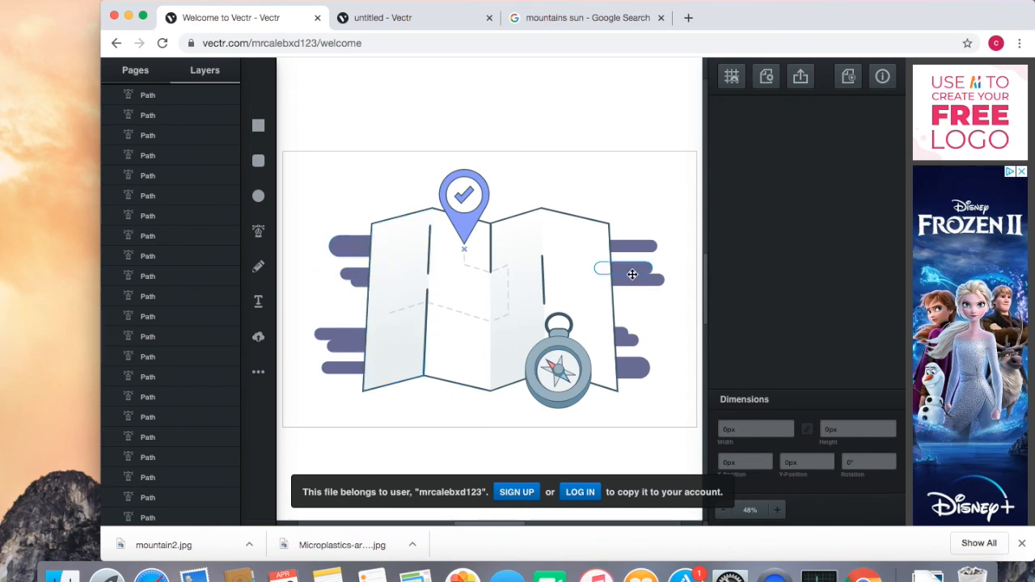
Step: Try moving the compass's outer ring upward in the map illustration
left_click_drag(583, 368, 598, 300)
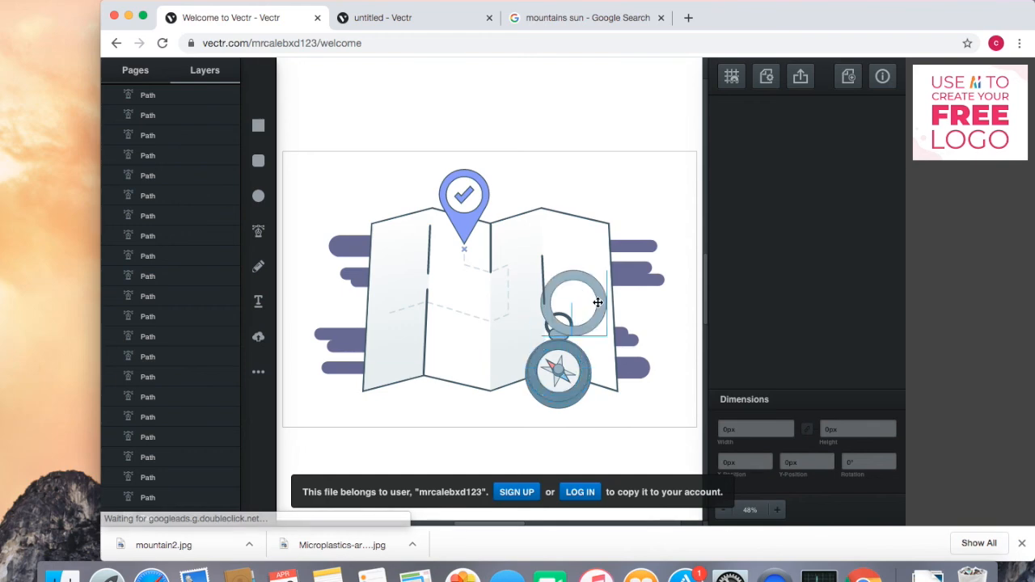
left_click(649, 423)
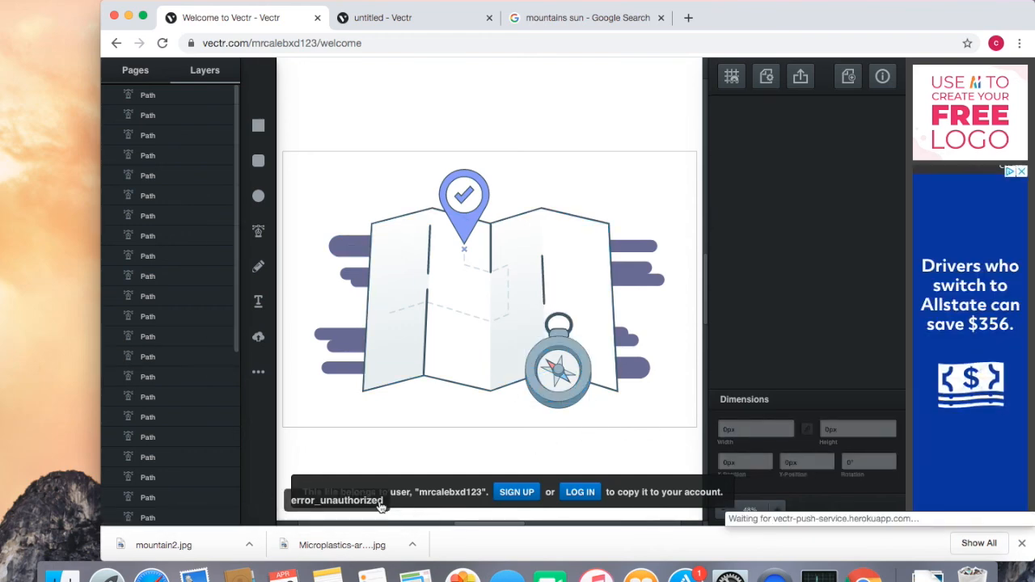